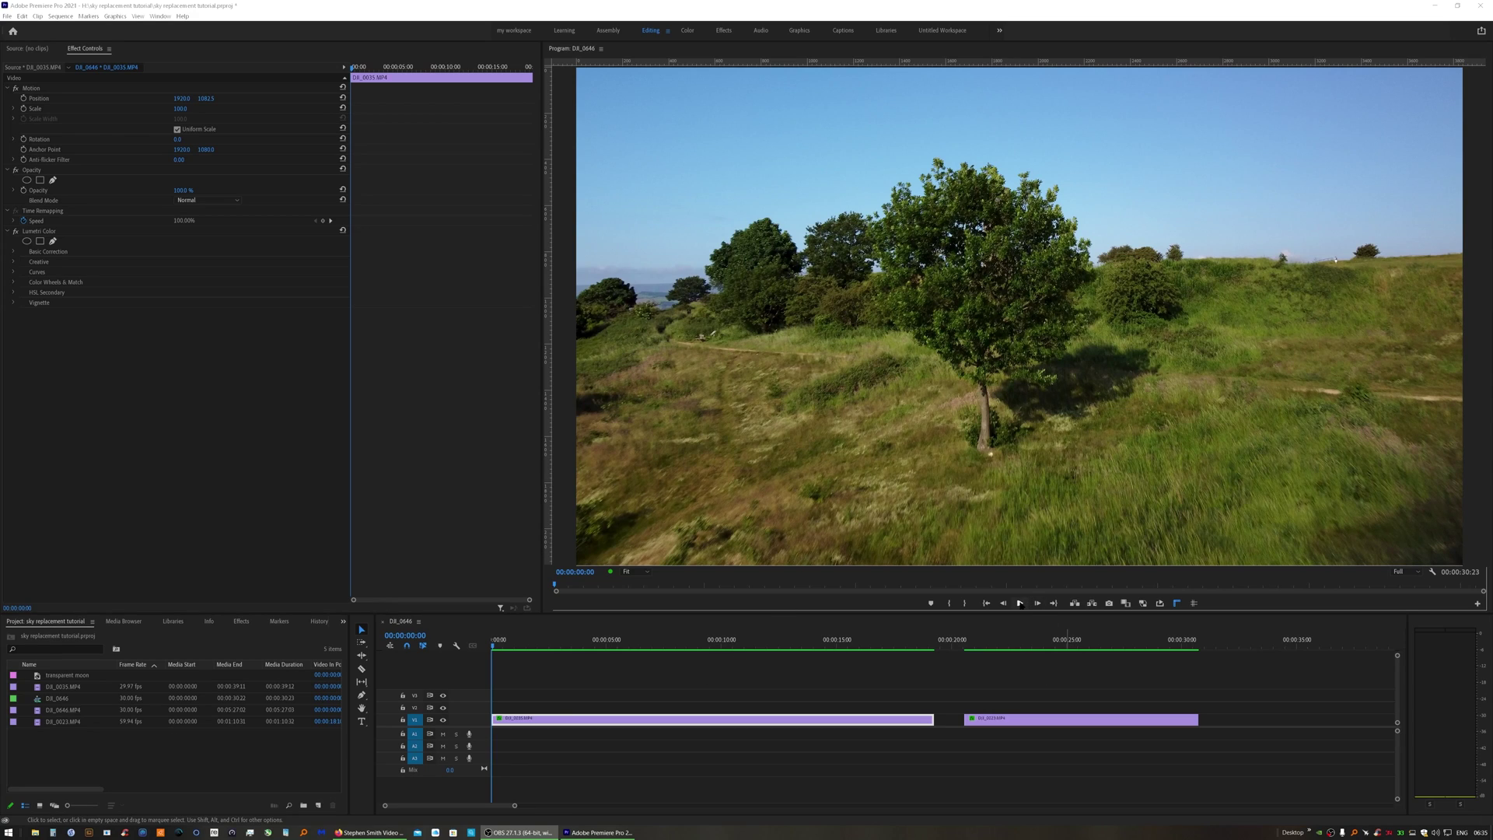
Preview the drone footage, then place the transparent moon on V2 above it.
click(1020, 604)
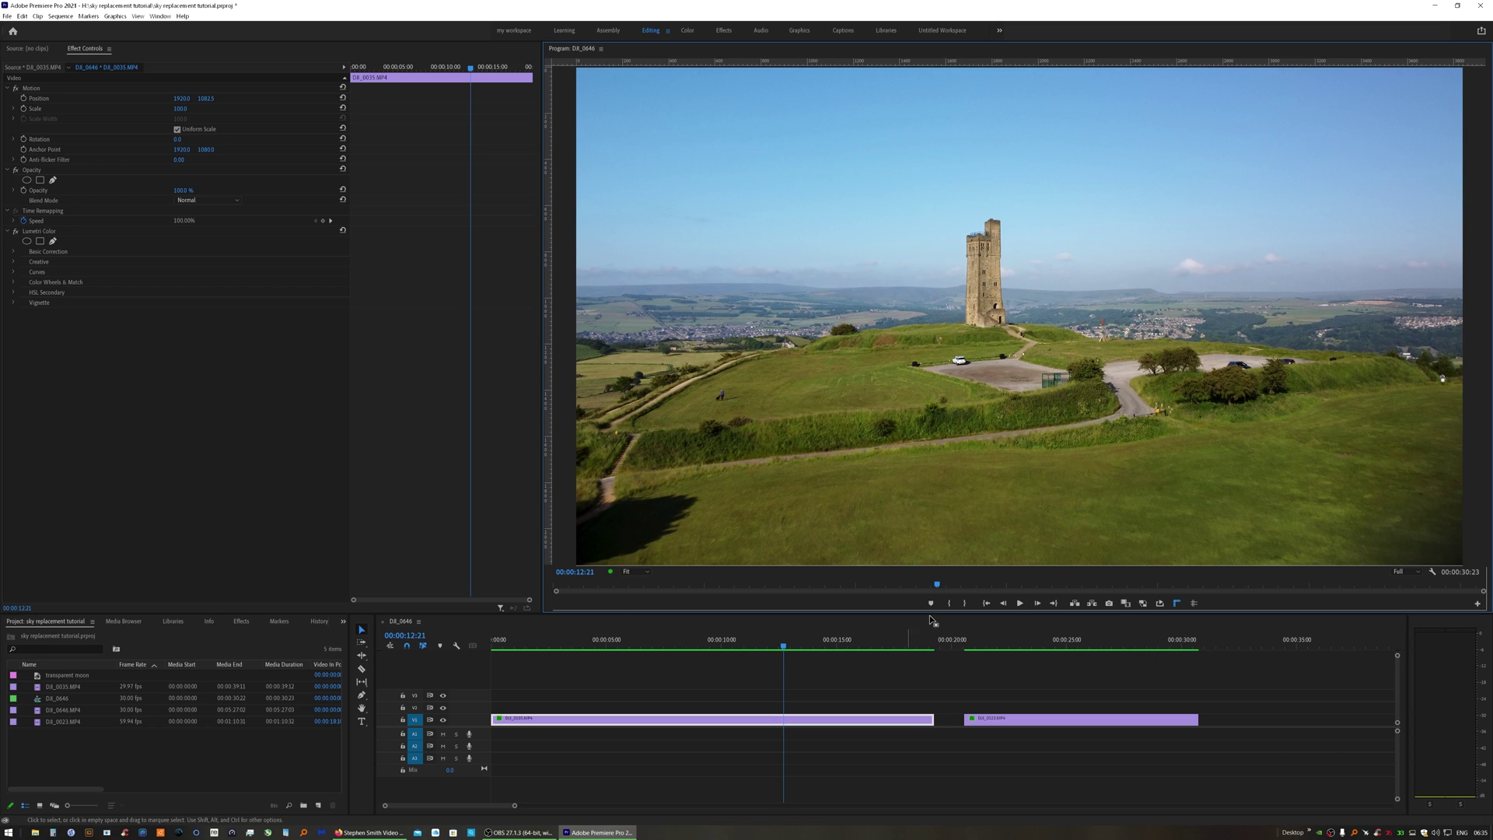
click(986, 604)
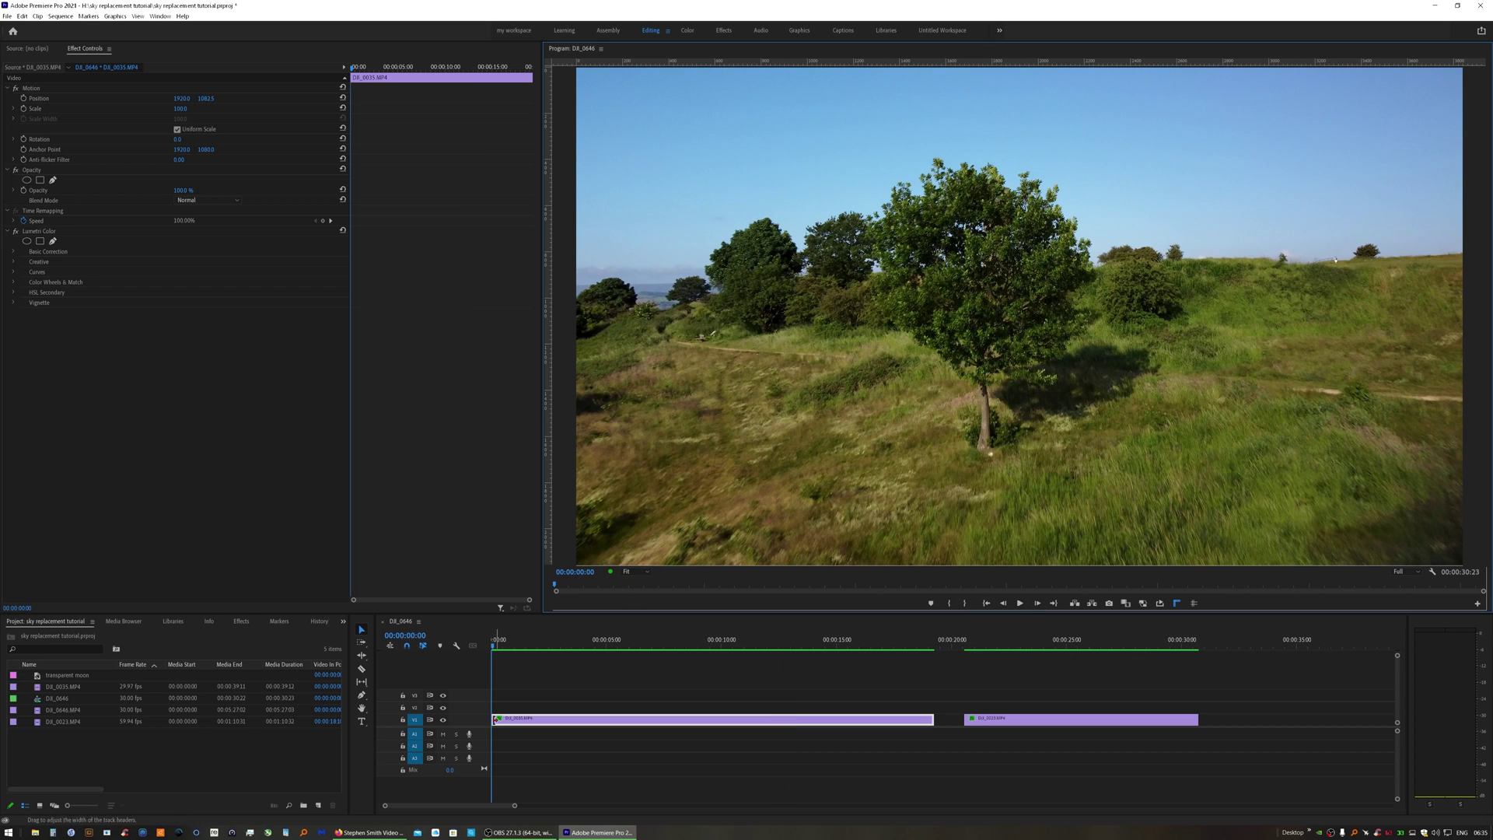
drag(131, 674, 934, 706)
Lower the moon clip's Scale and move it into the upper-left sky.
click(623, 706)
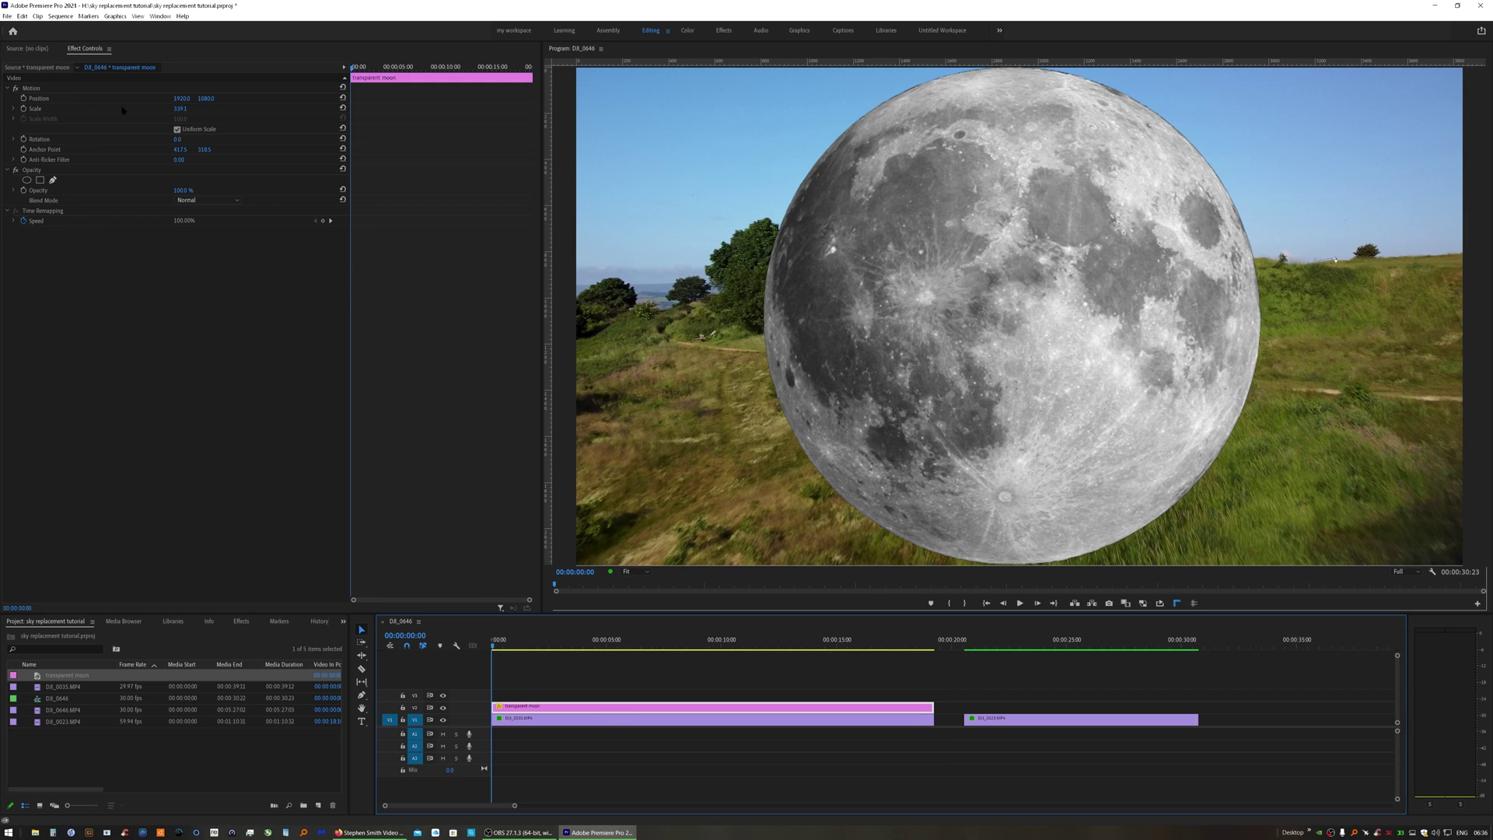
drag(179, 109, 92, 108)
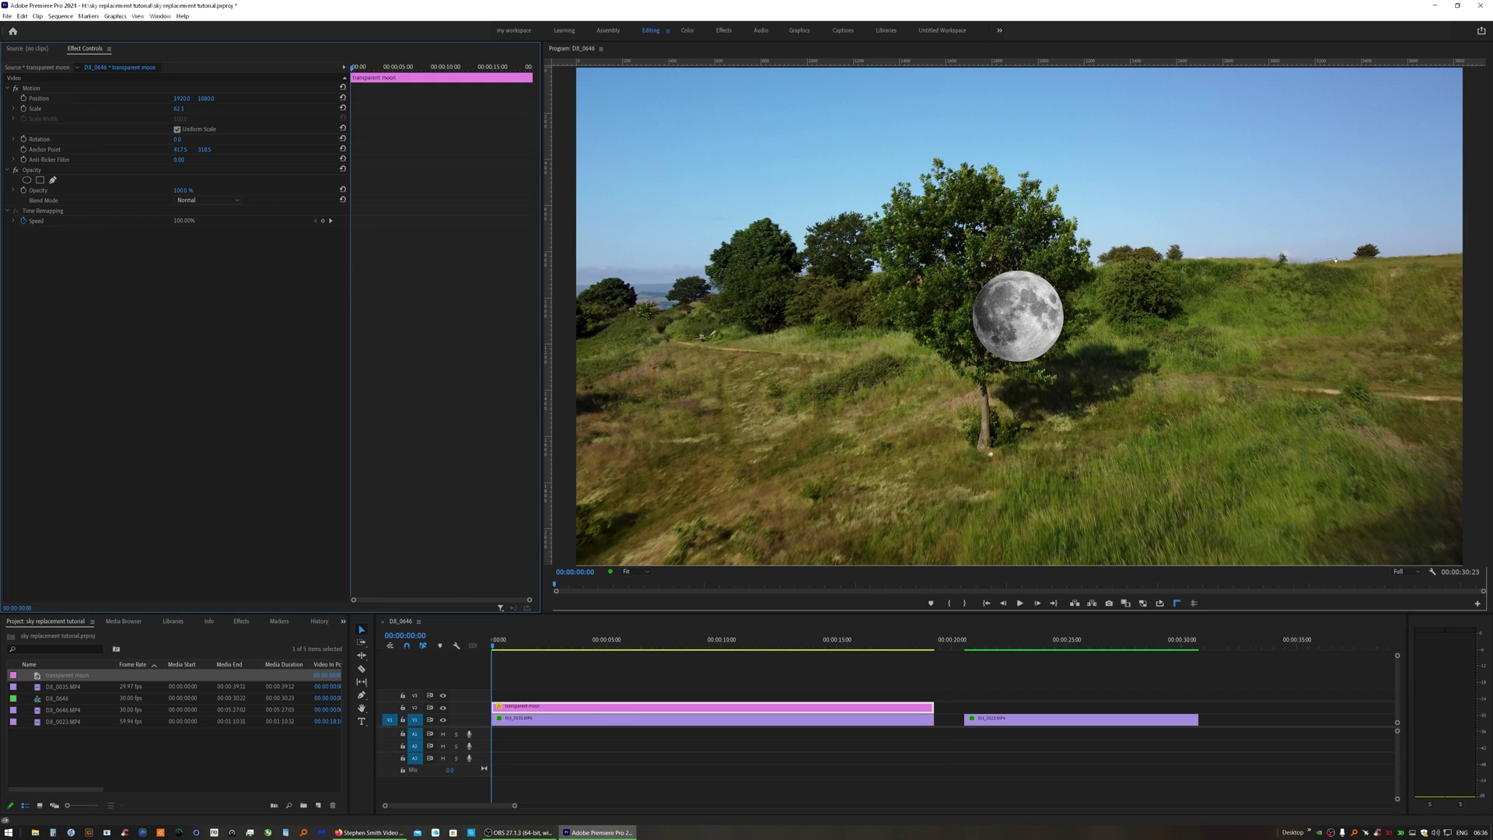
click(38, 98)
drag(1013, 346, 717, 172)
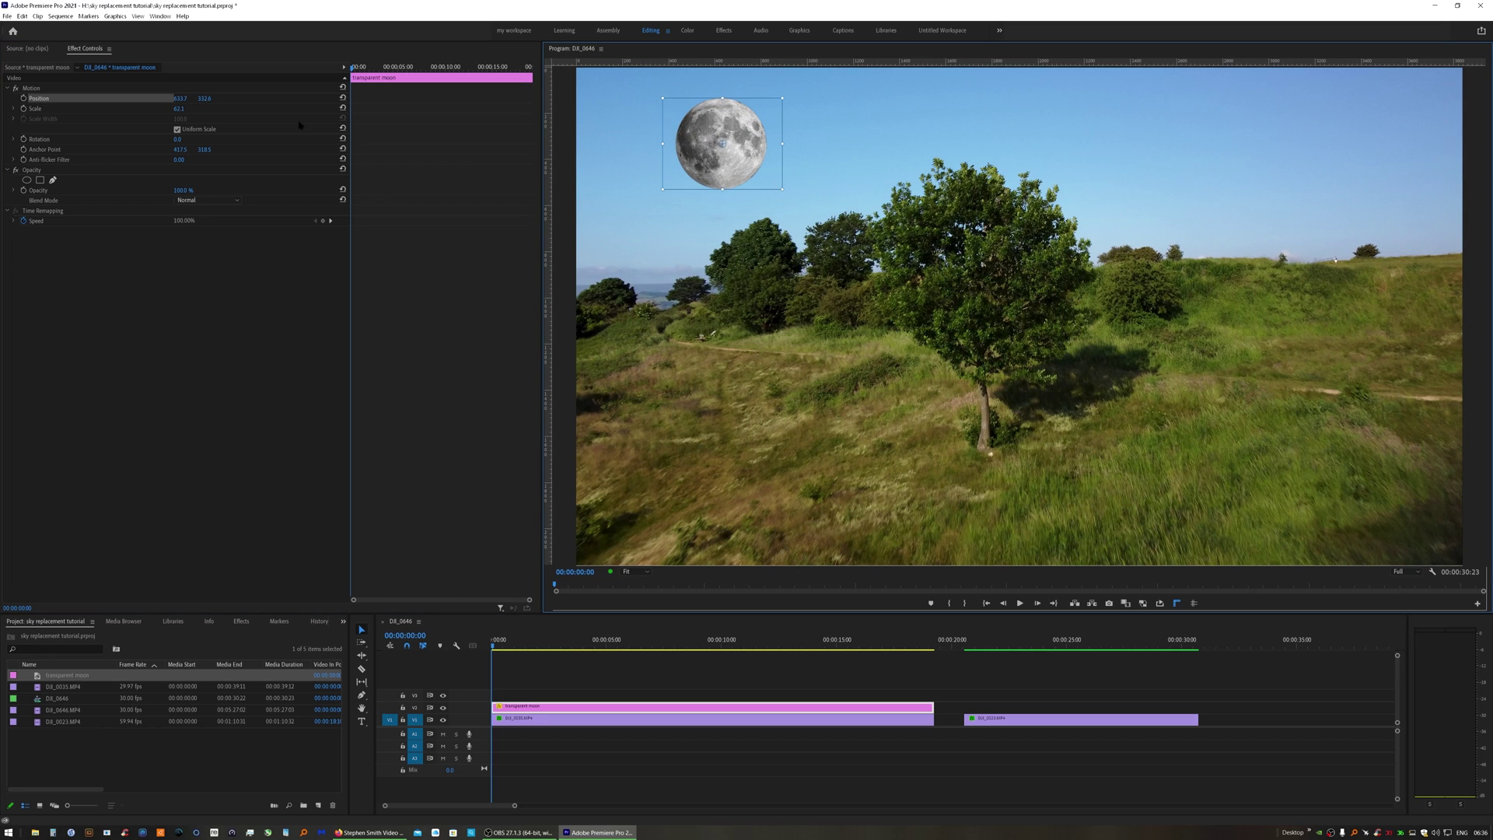
Give the moon Screen blend mode and 31% opacity, then play the sequence to preview.
click(206, 200)
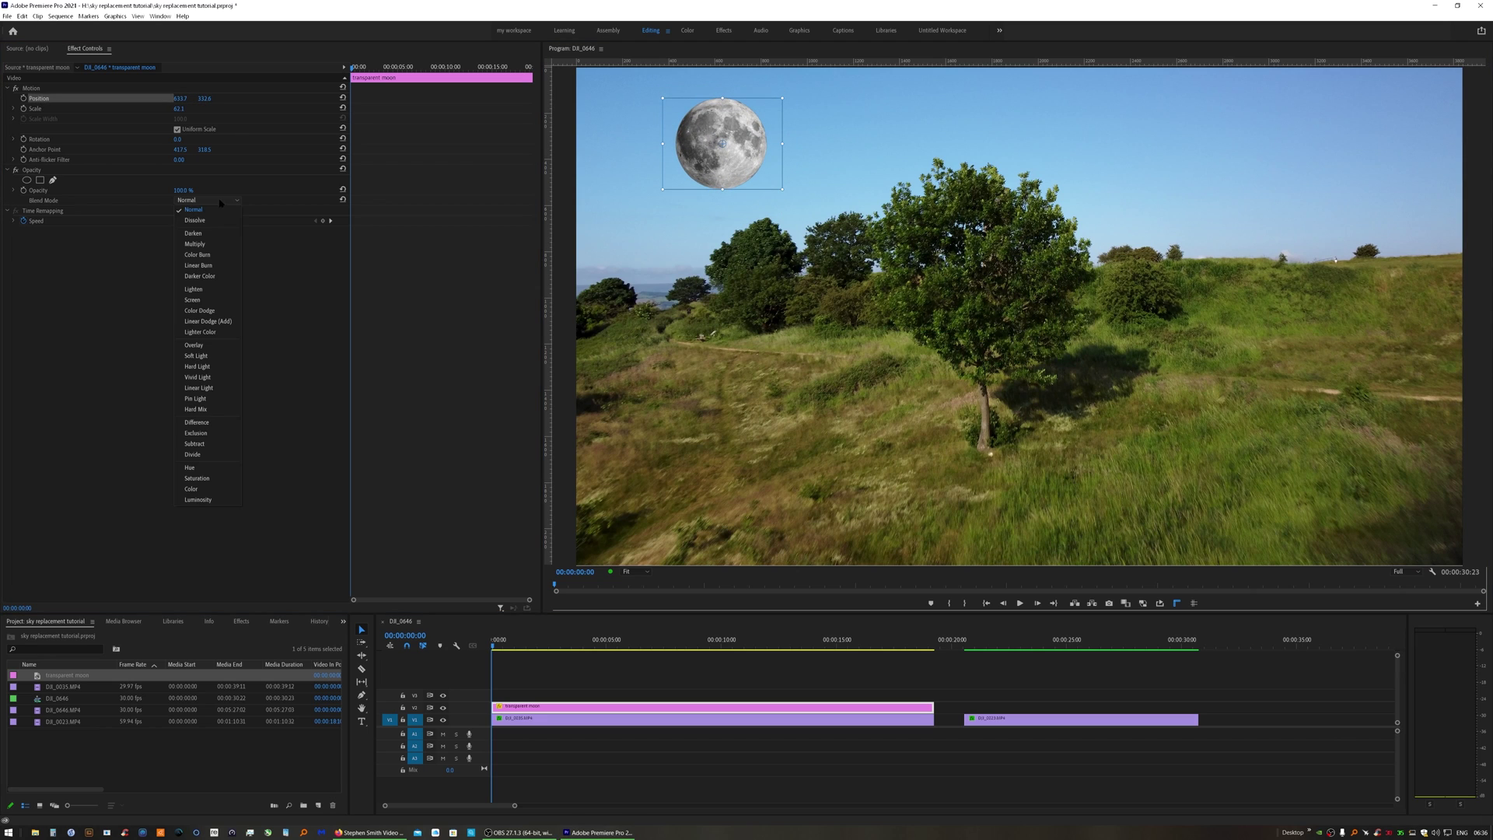
click(205, 300)
drag(183, 190, 129, 190)
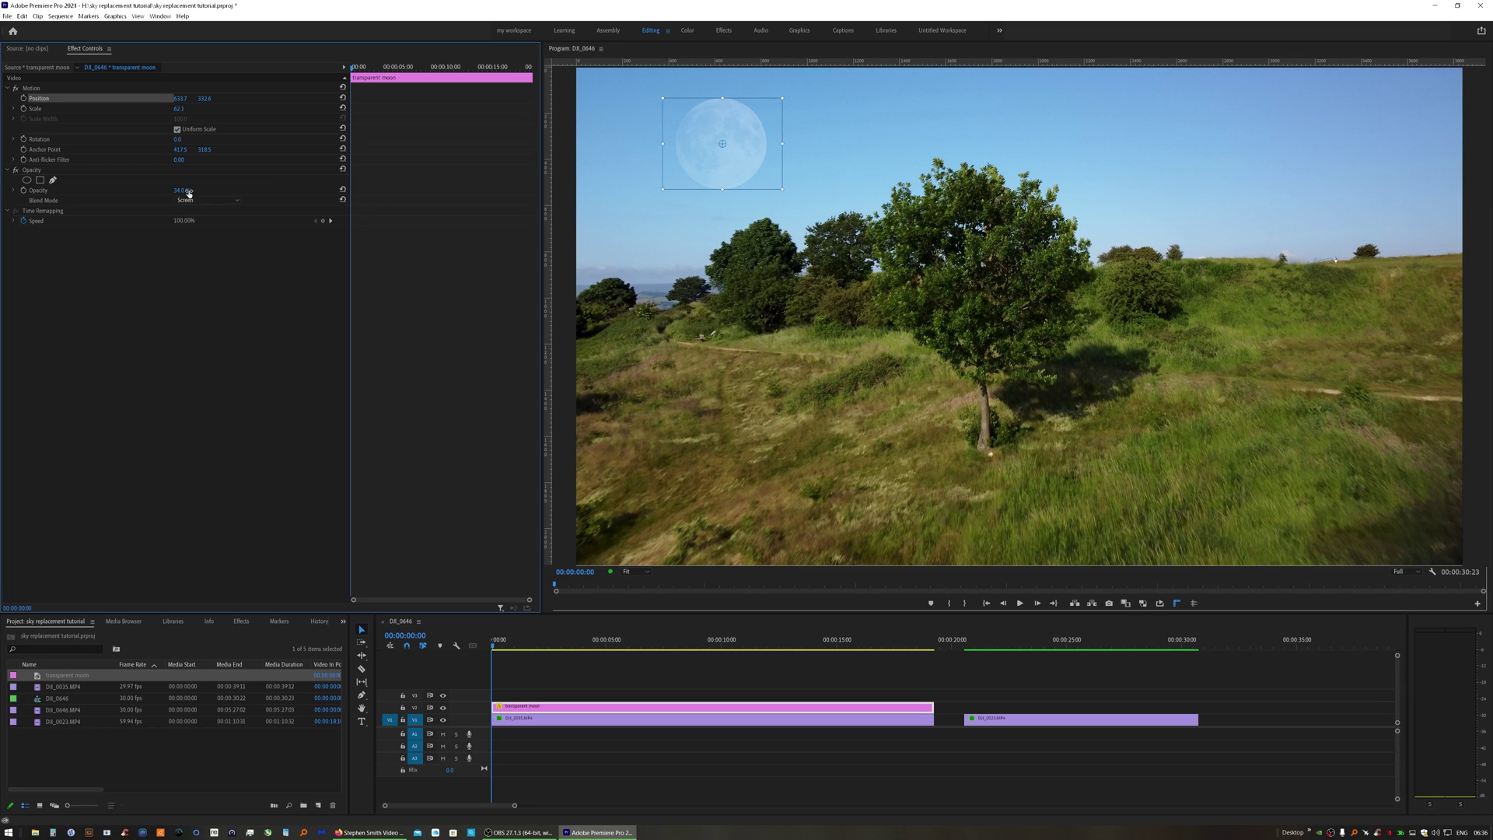
click(1021, 603)
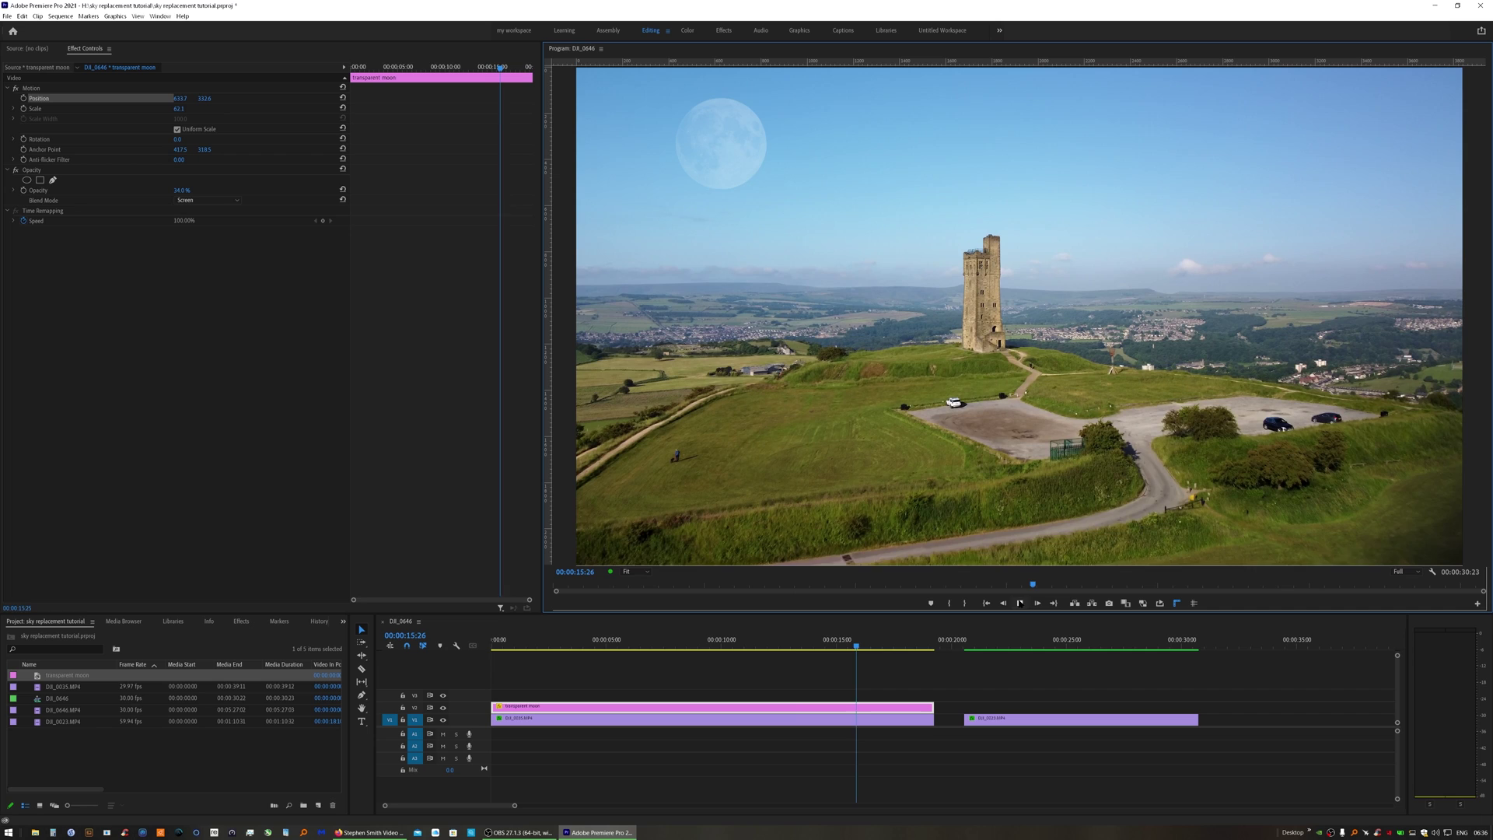
Stop playback and replace the DJI_0023 clip with an After Effects composition.
key(space)
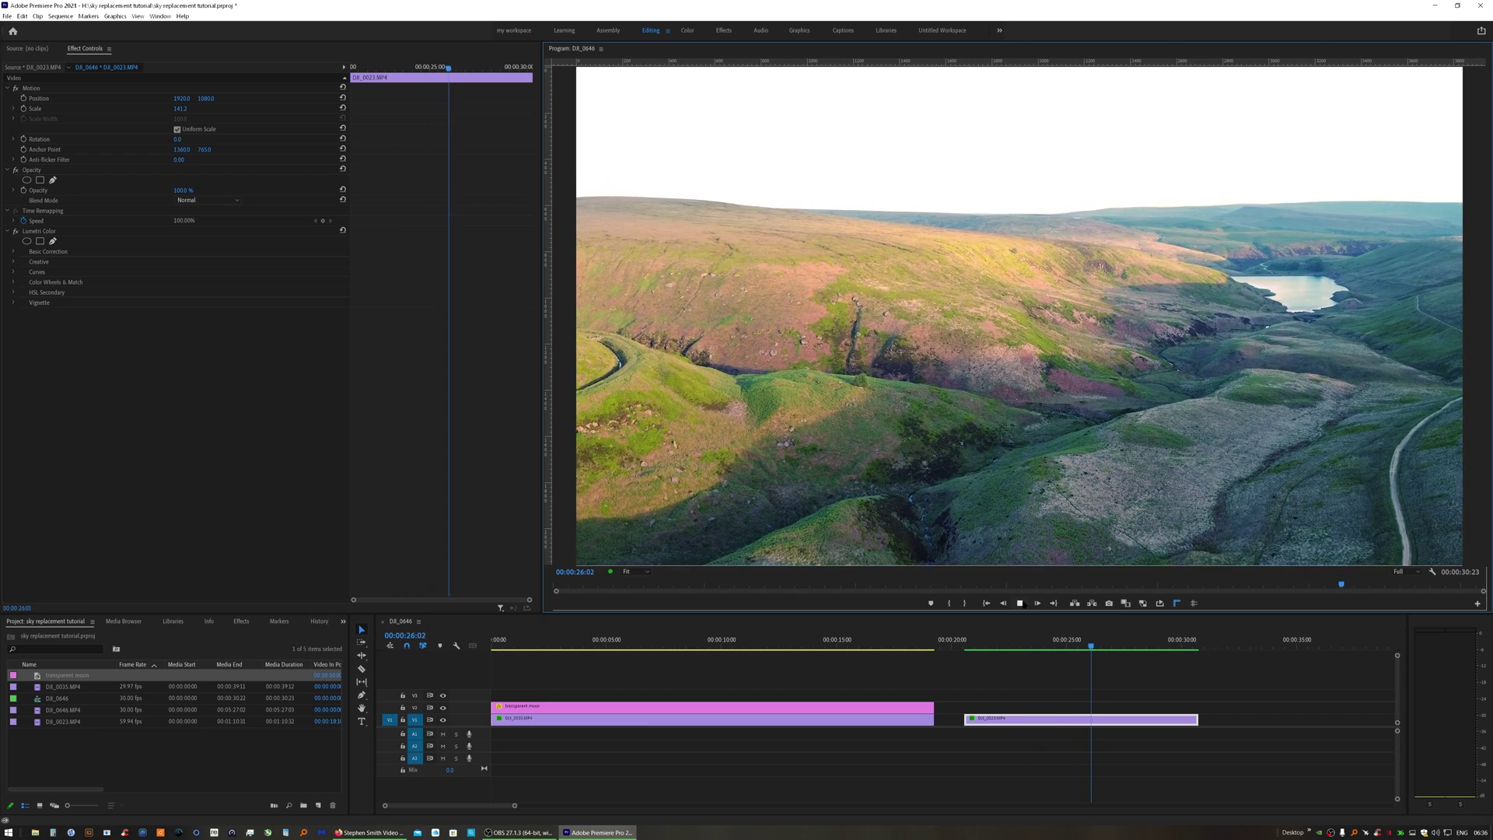
click(1020, 603)
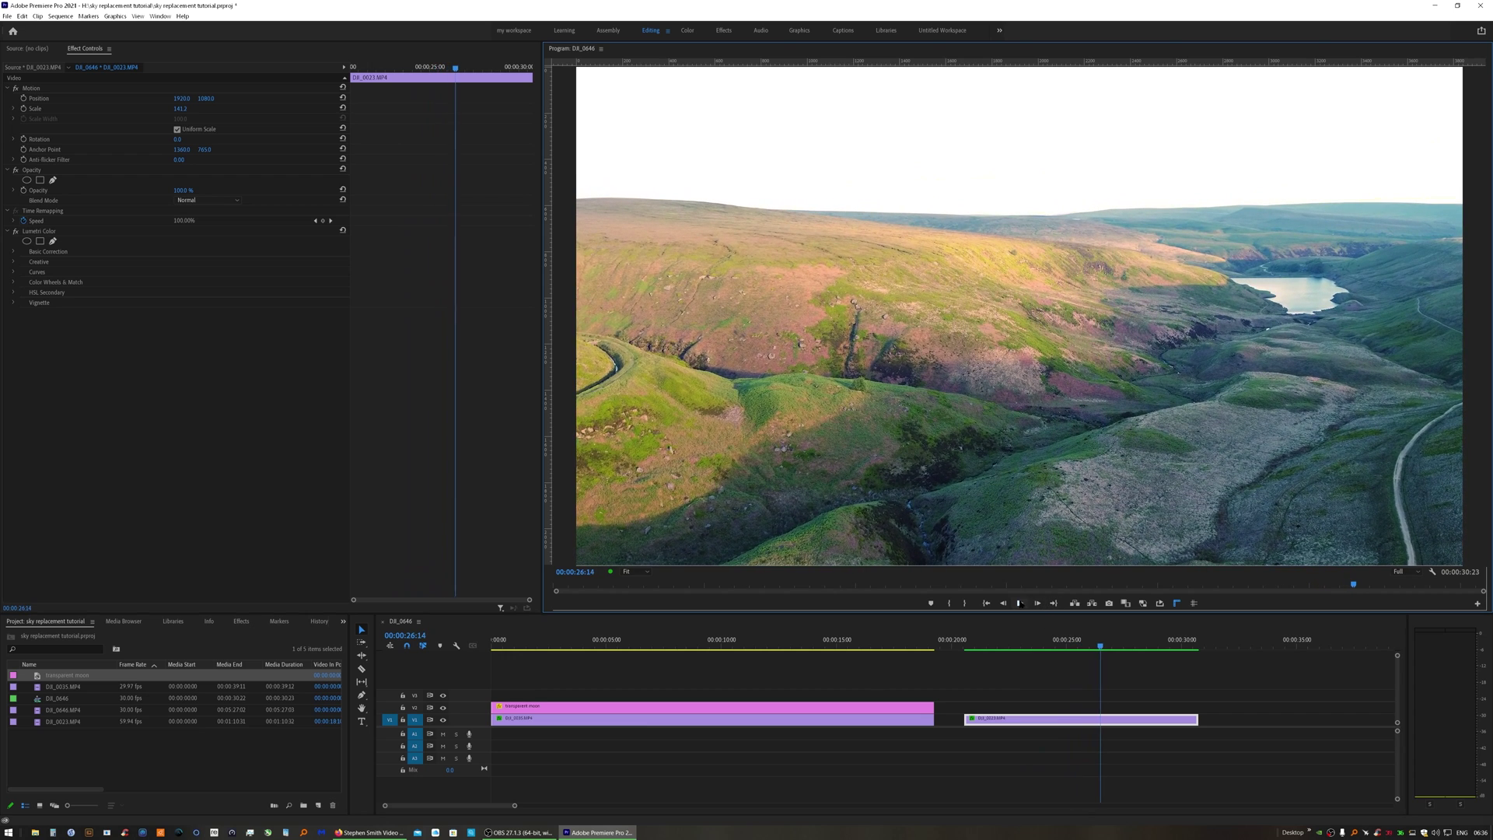
click(1050, 720)
right_click(1048, 724)
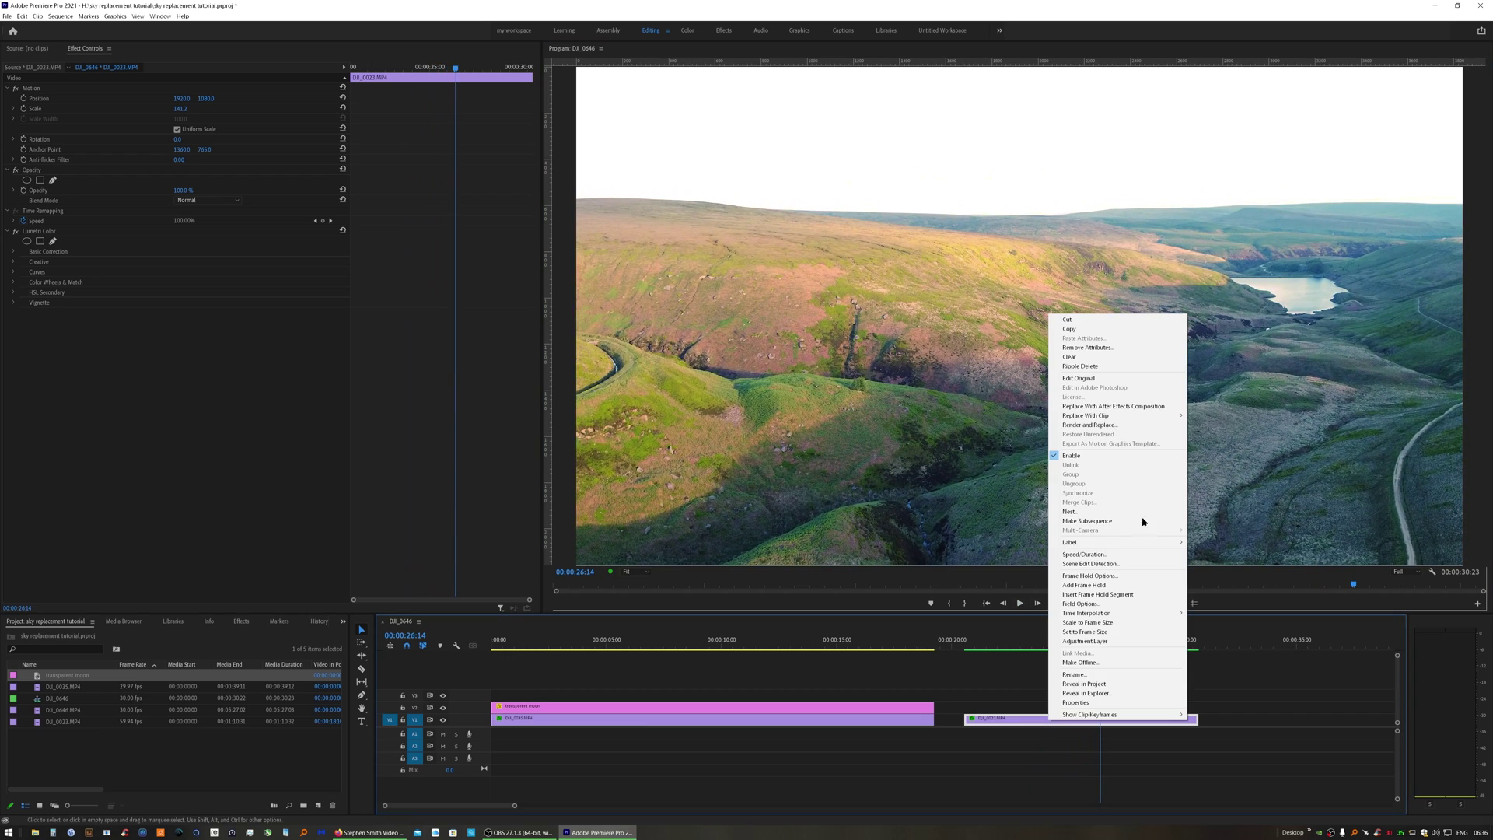
click(1115, 406)
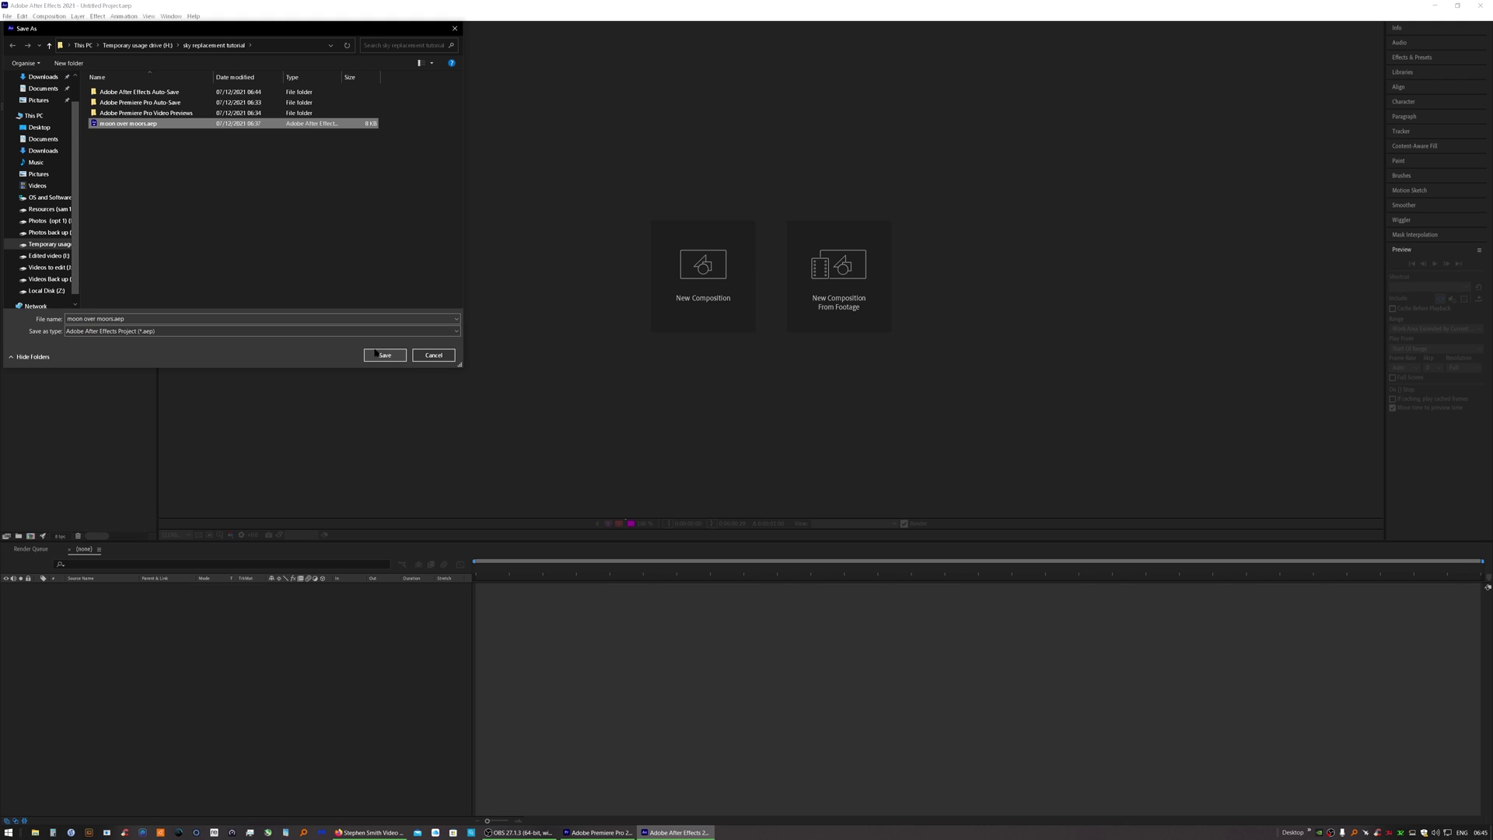
Save the project as moon over moors.aep, import the moon PNG and add it to the composition.
click(377, 358)
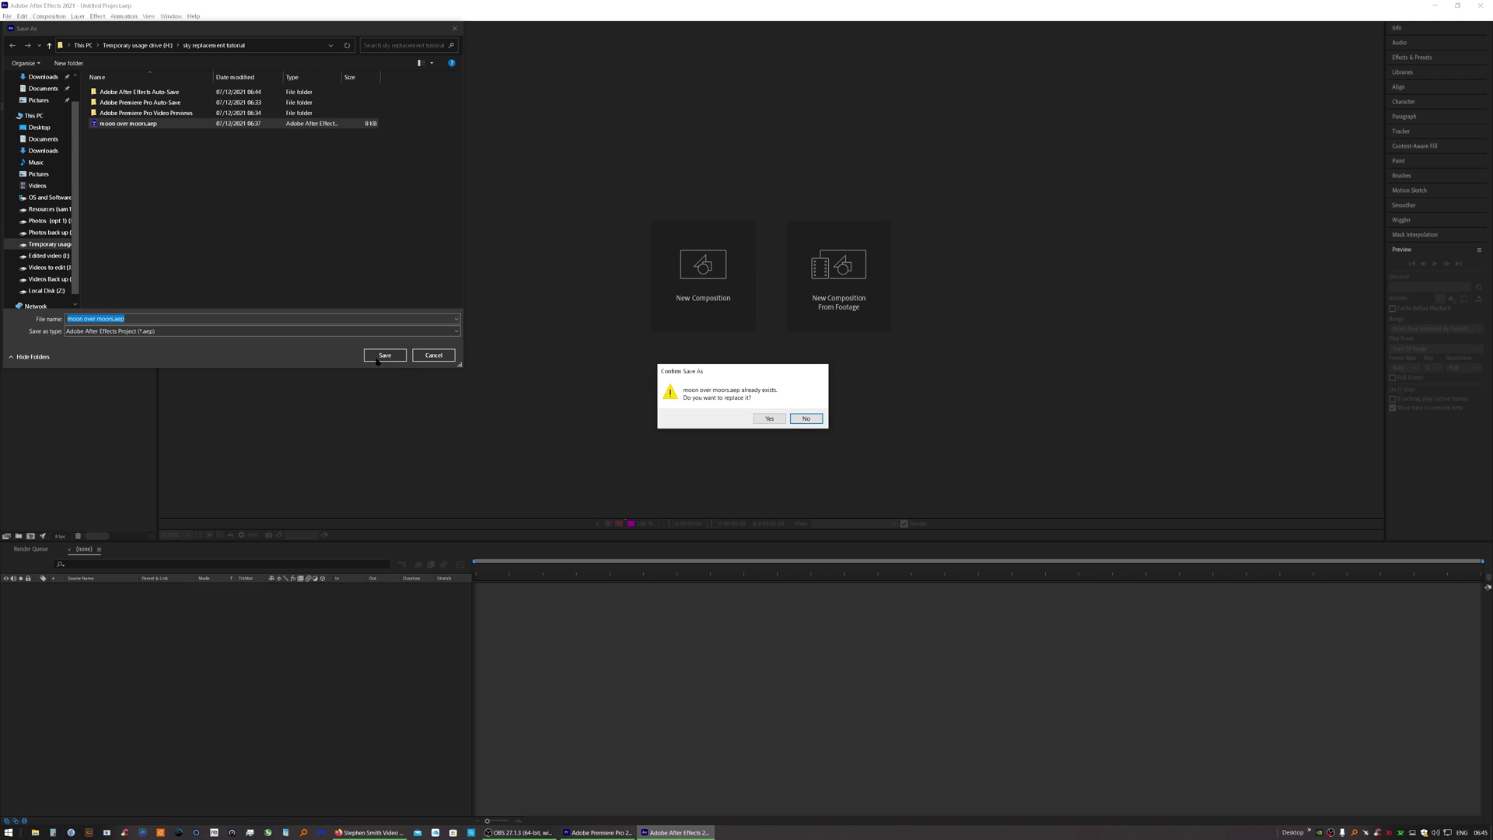
click(775, 420)
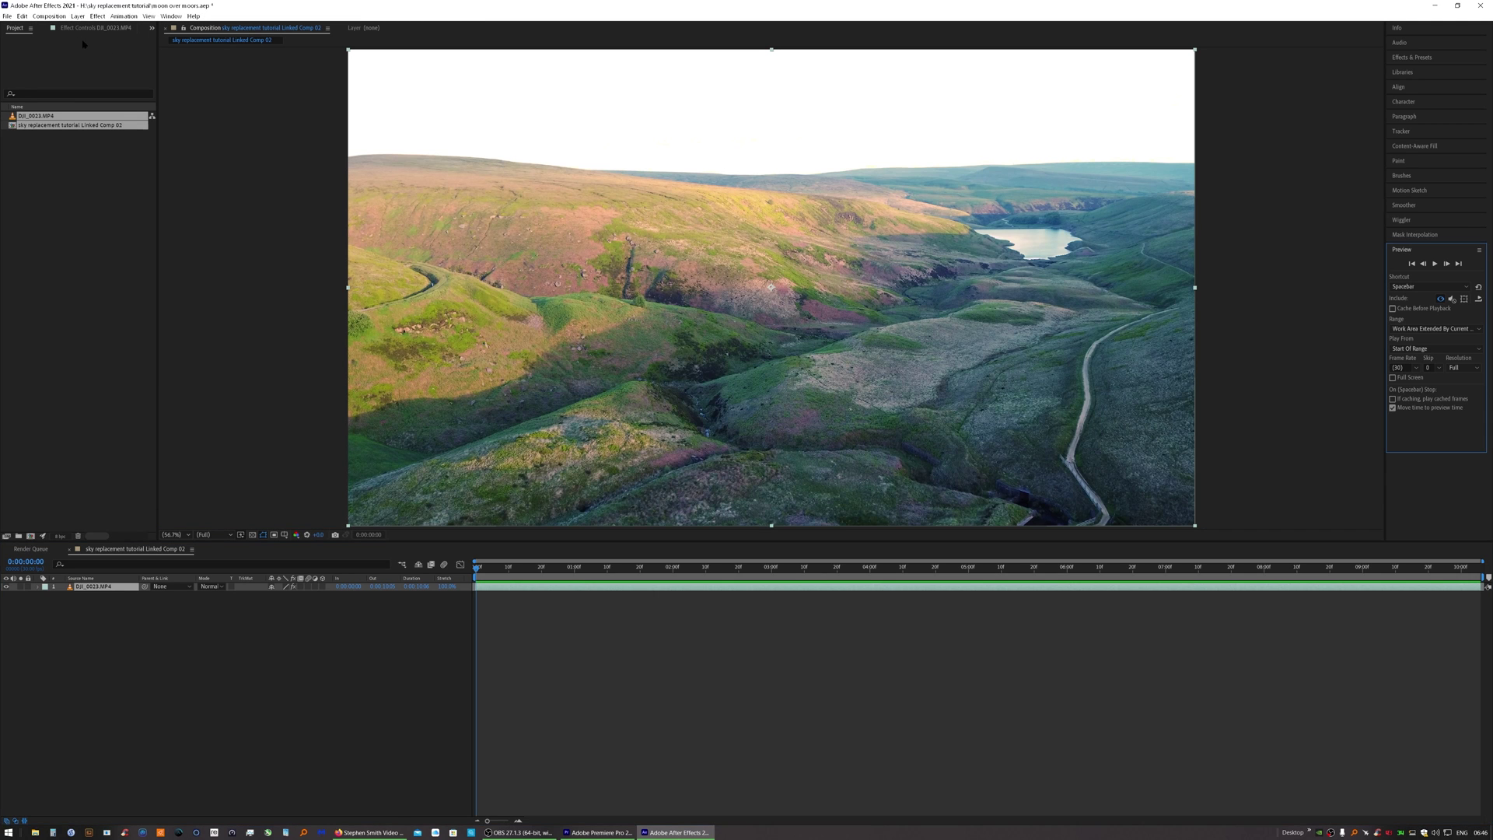
click(7, 15)
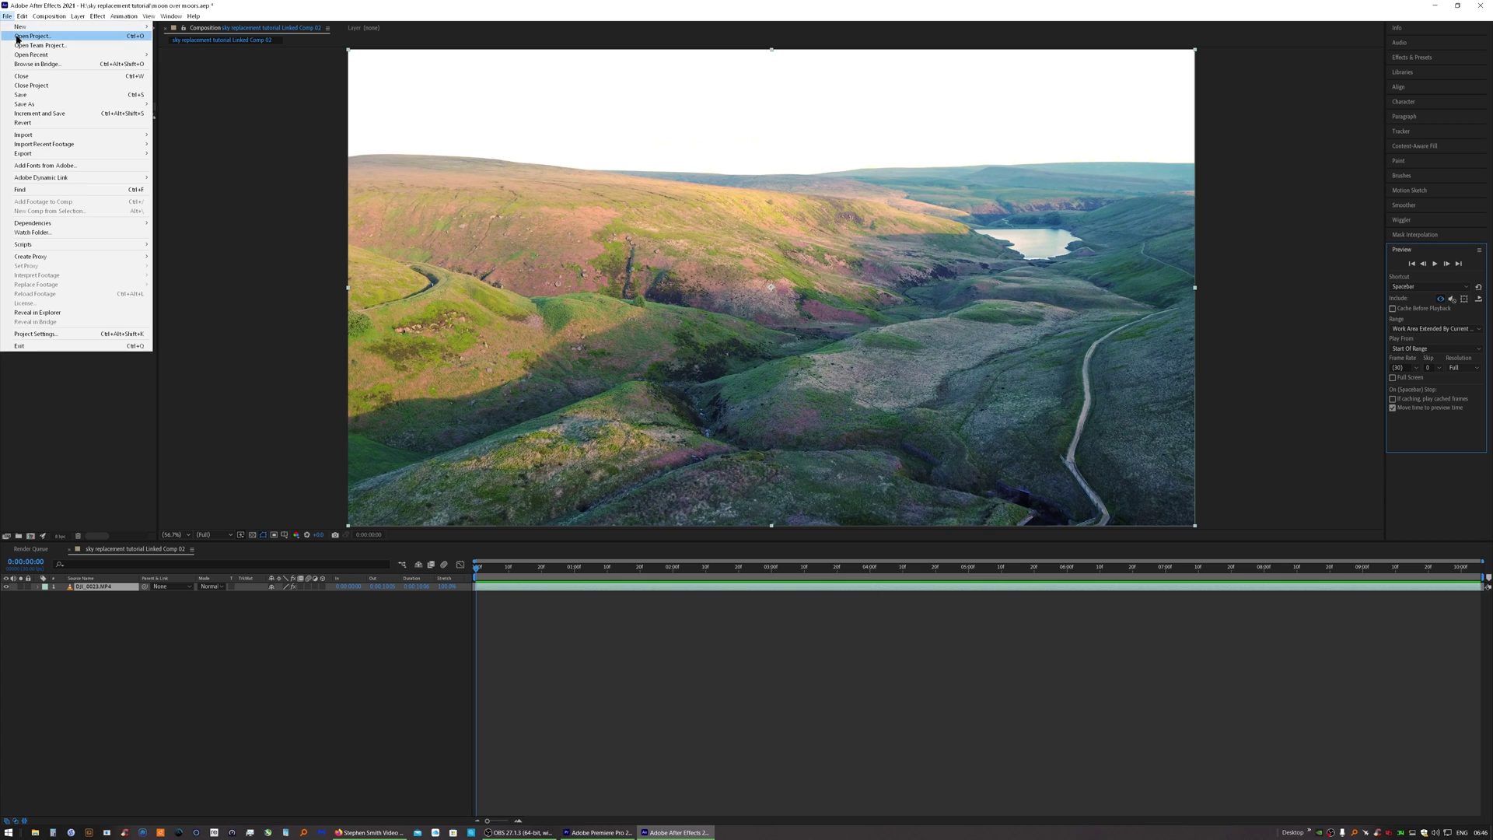
mouse_move(70, 135)
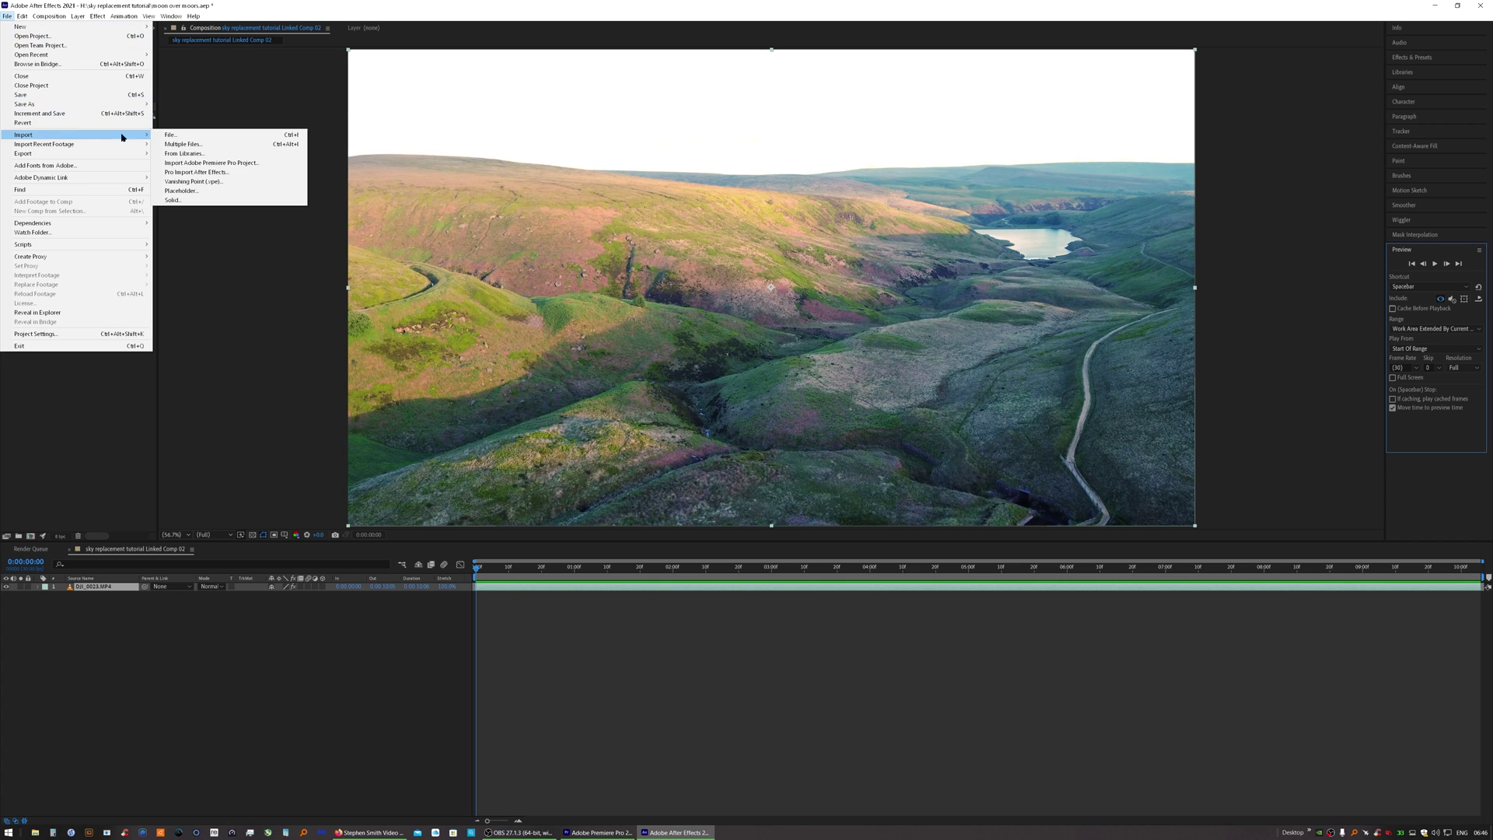
click(196, 137)
double_click(432, 105)
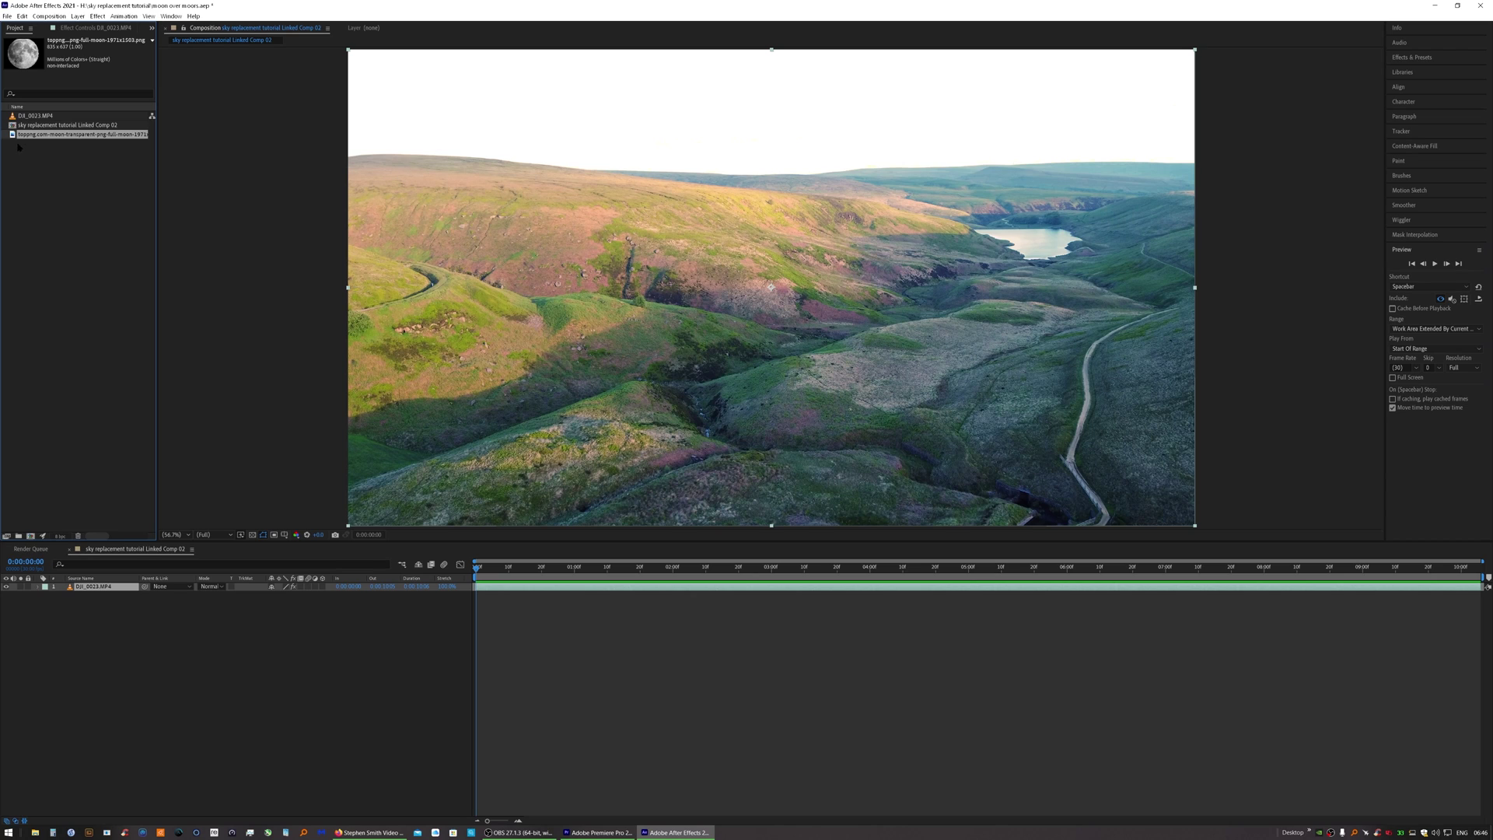
drag(25, 136, 69, 588)
Move the moon layer into the upper-left sky and scale it to 38%.
drag(777, 295, 532, 109)
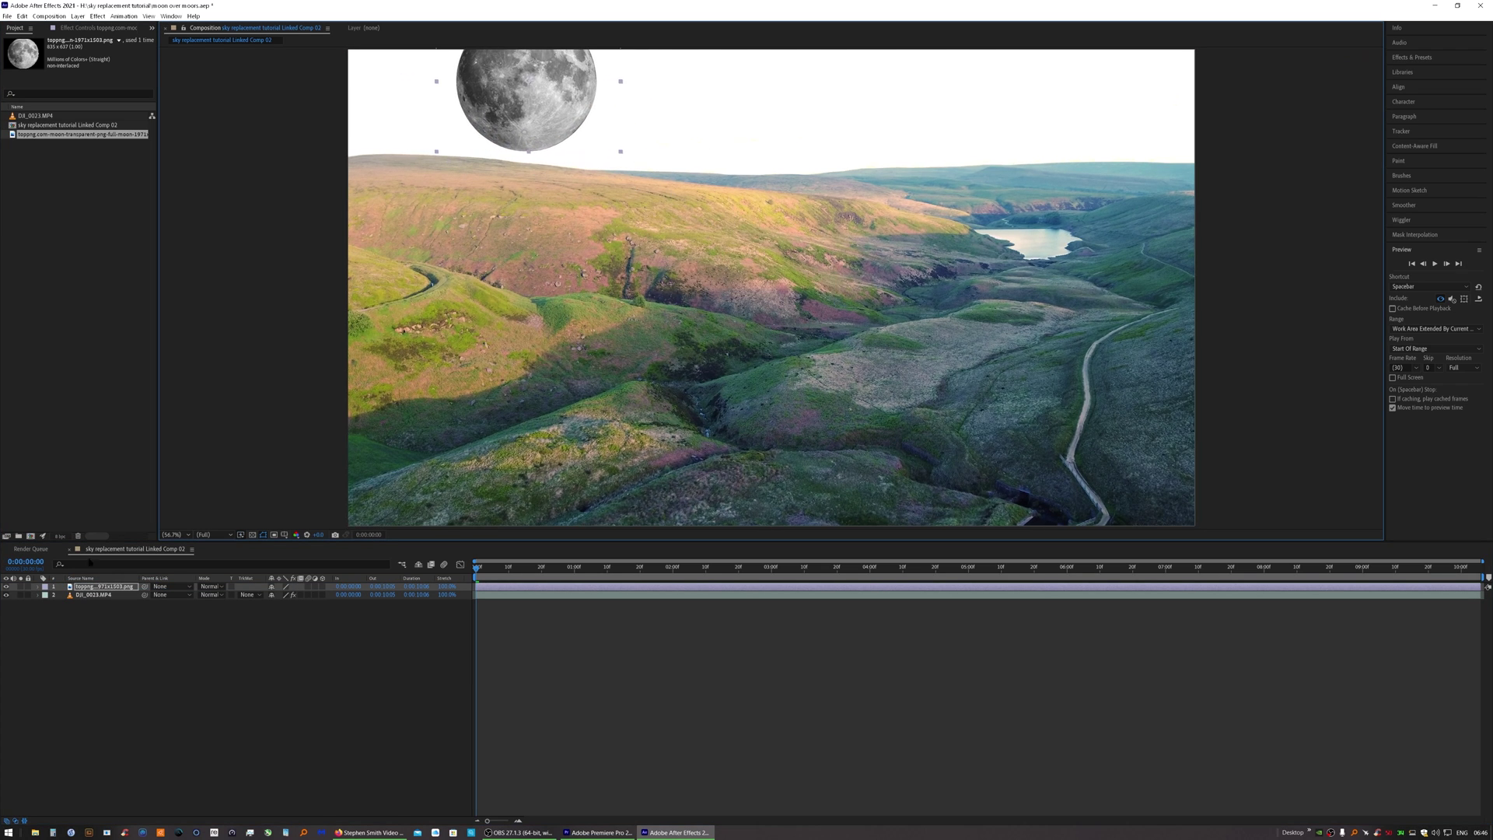
click(38, 586)
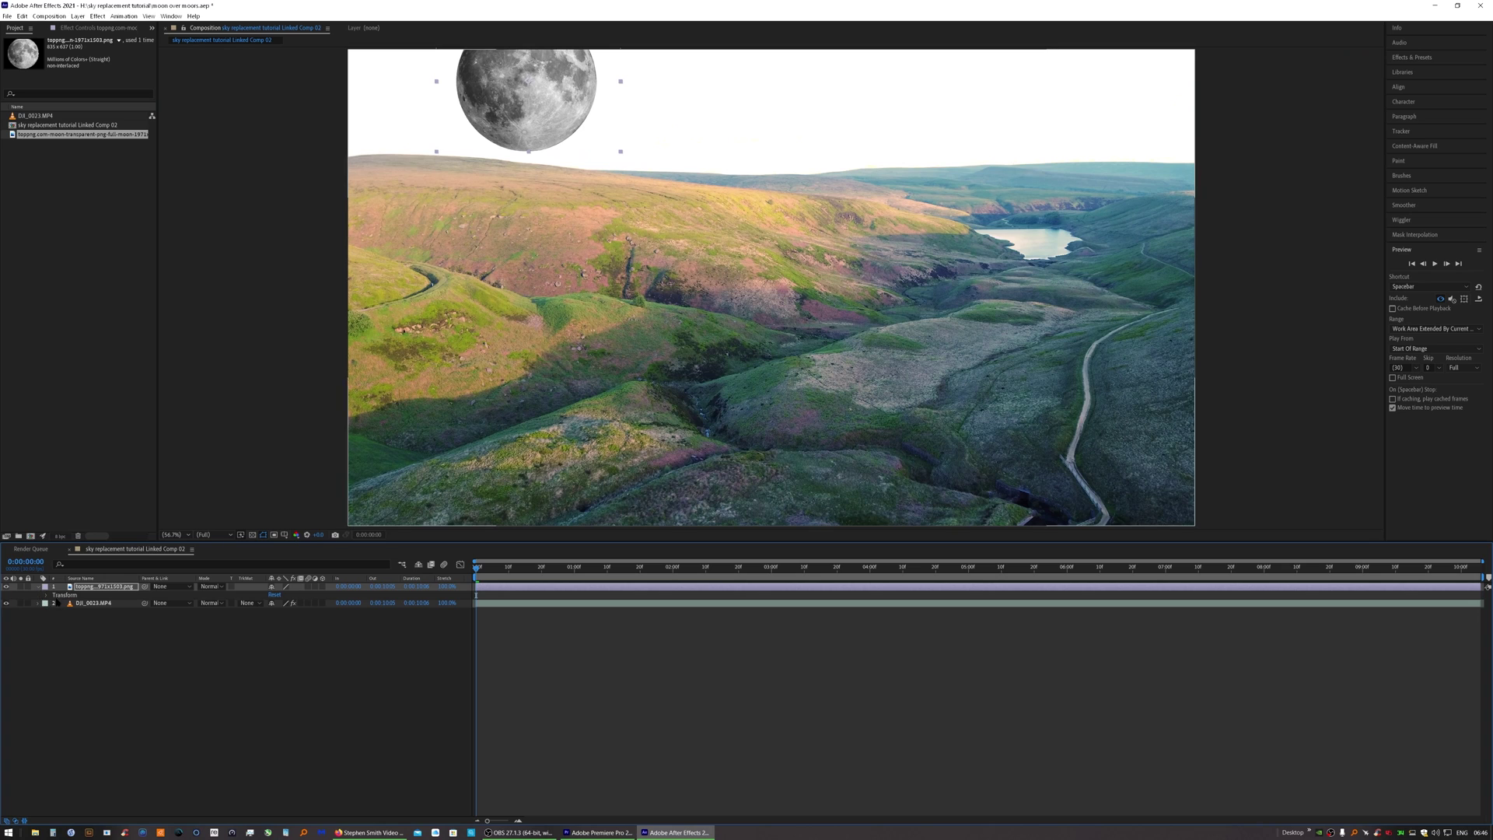
click(47, 595)
drag(283, 619, 250, 618)
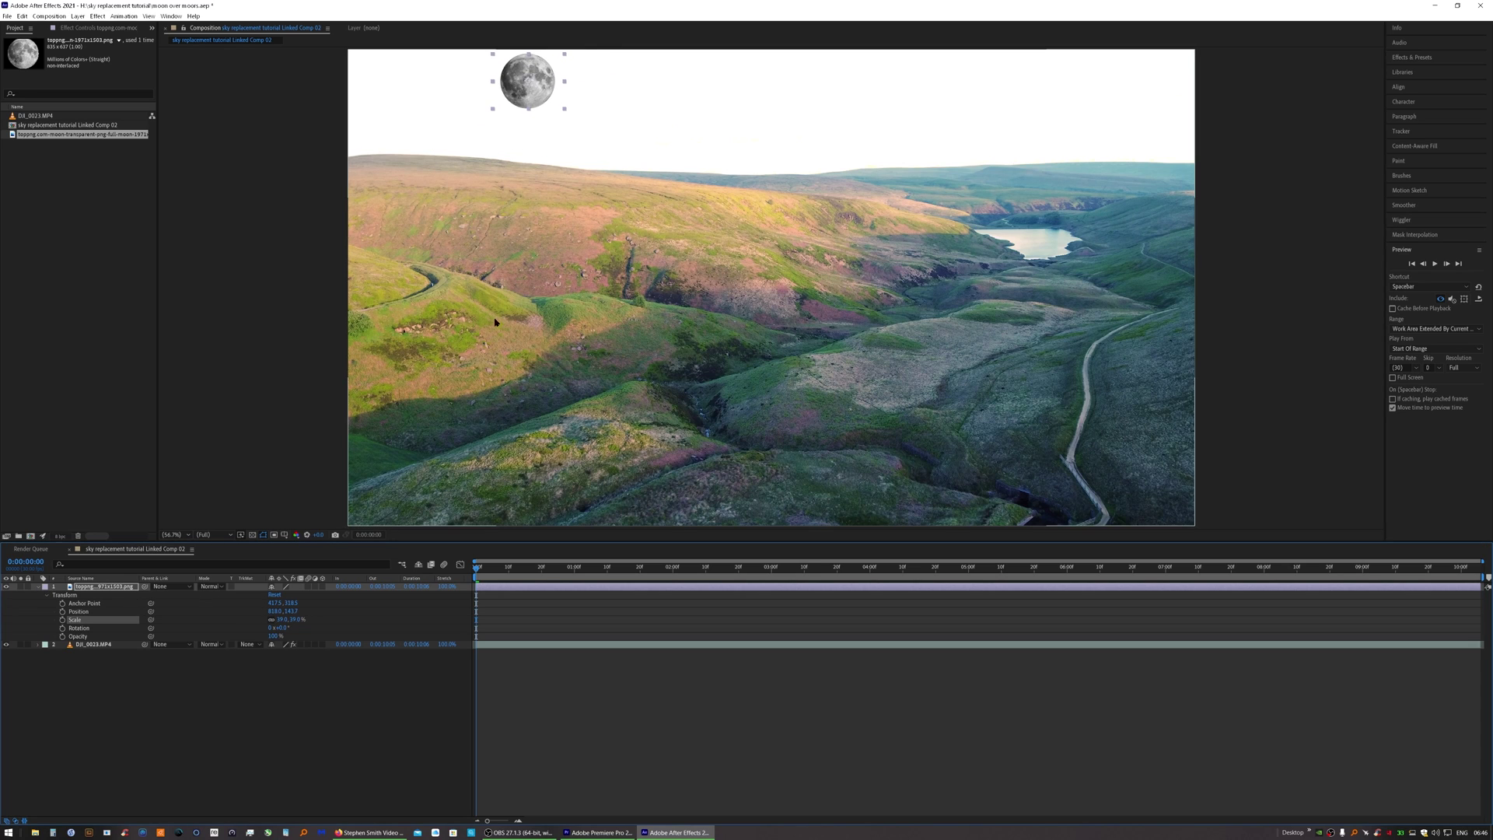
drag(522, 101, 520, 140)
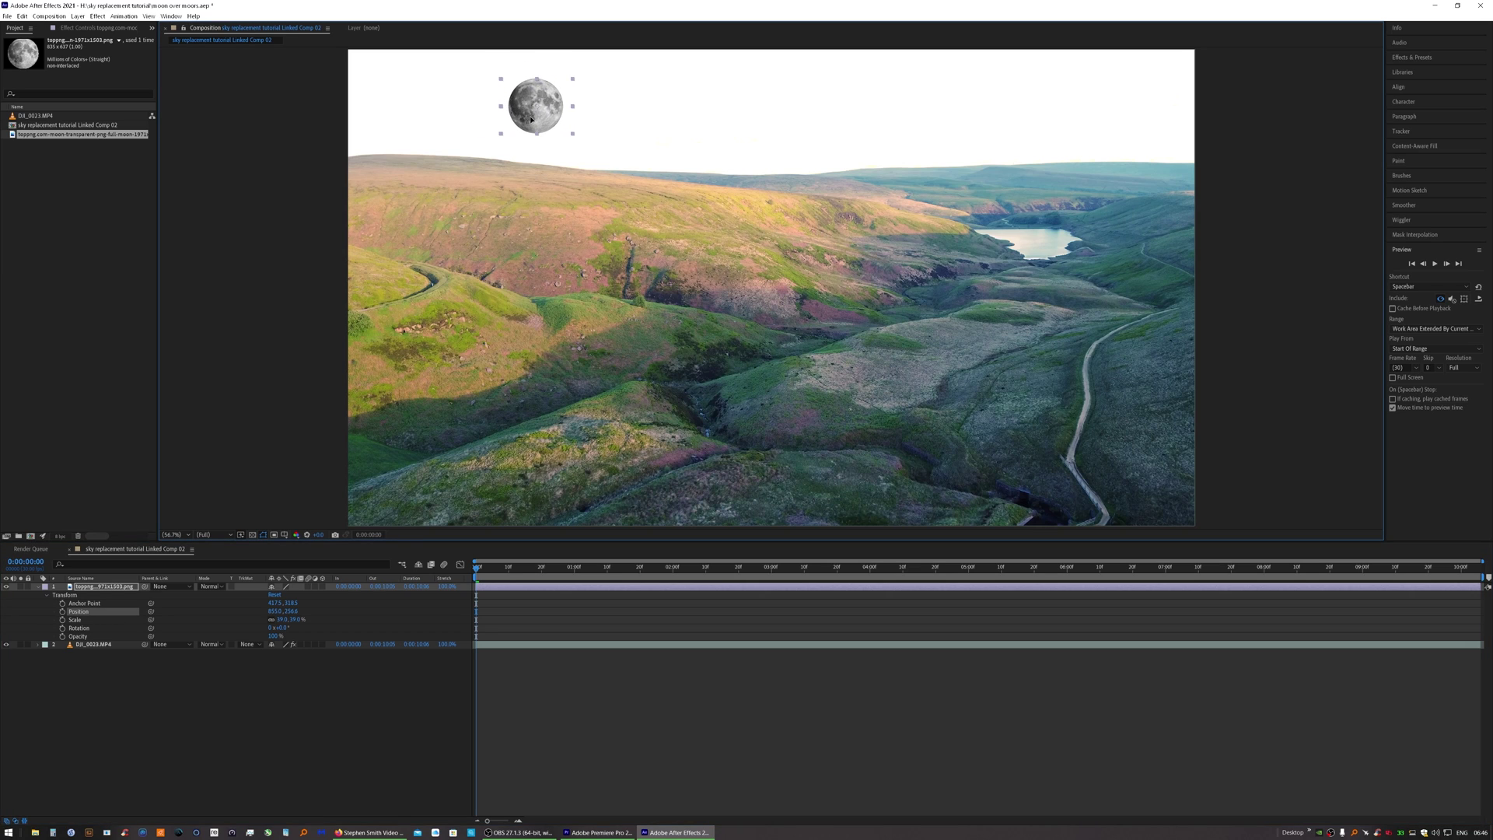
Set the moon layer's blend mode to Darken and its opacity to 37%.
click(210, 586)
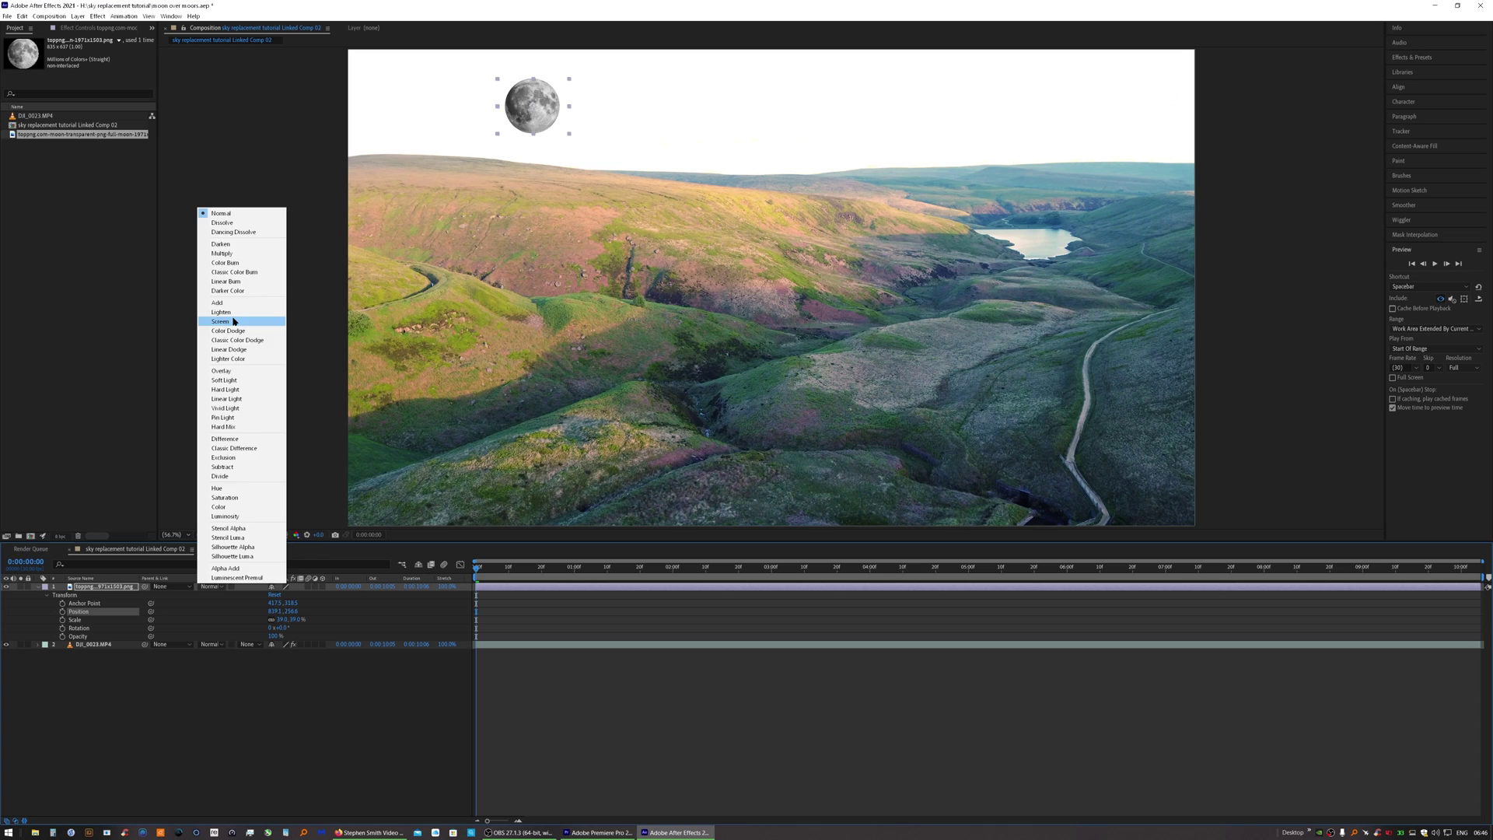
click(233, 321)
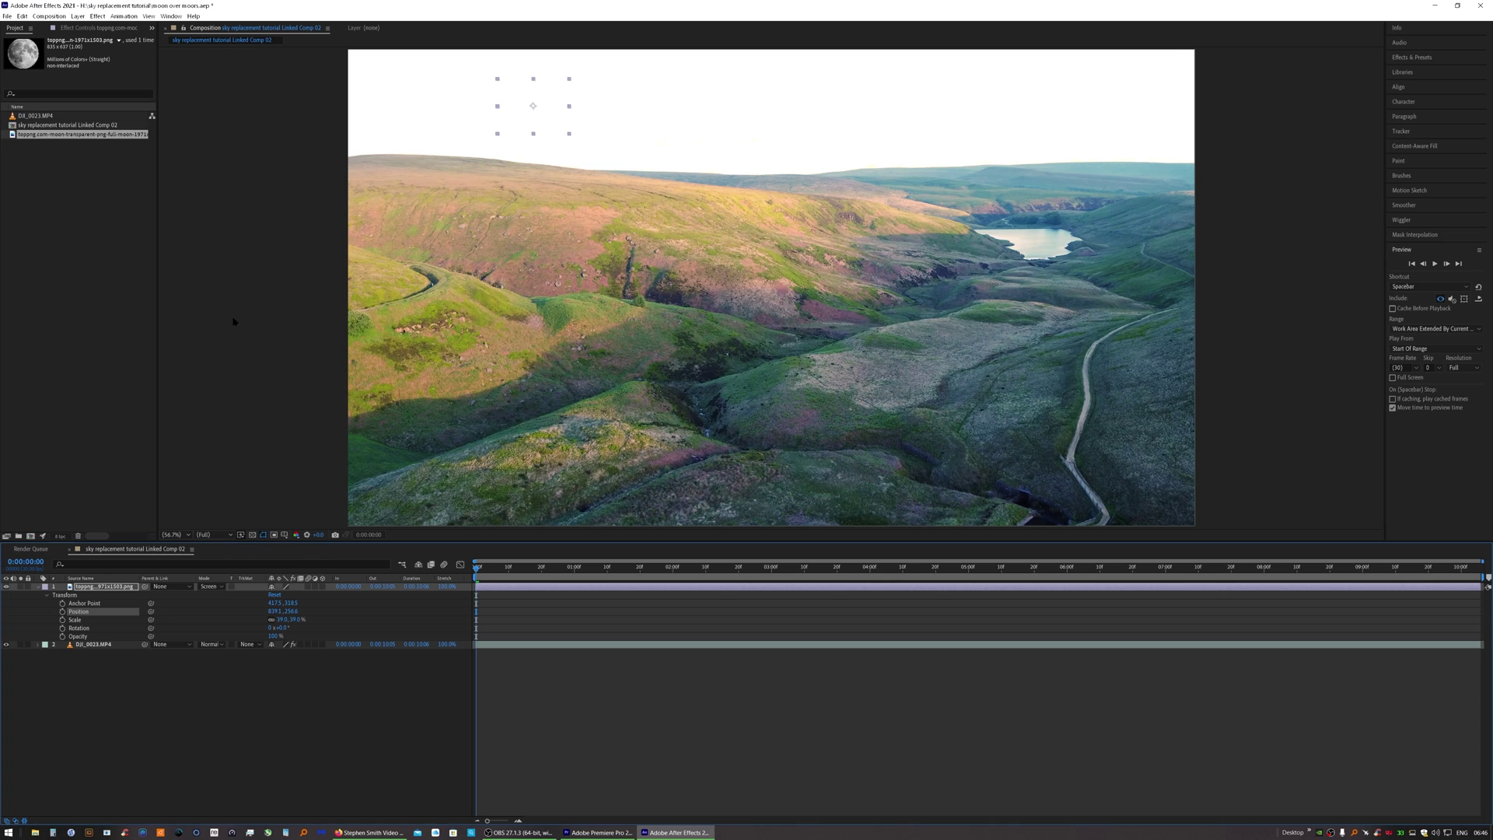
click(219, 589)
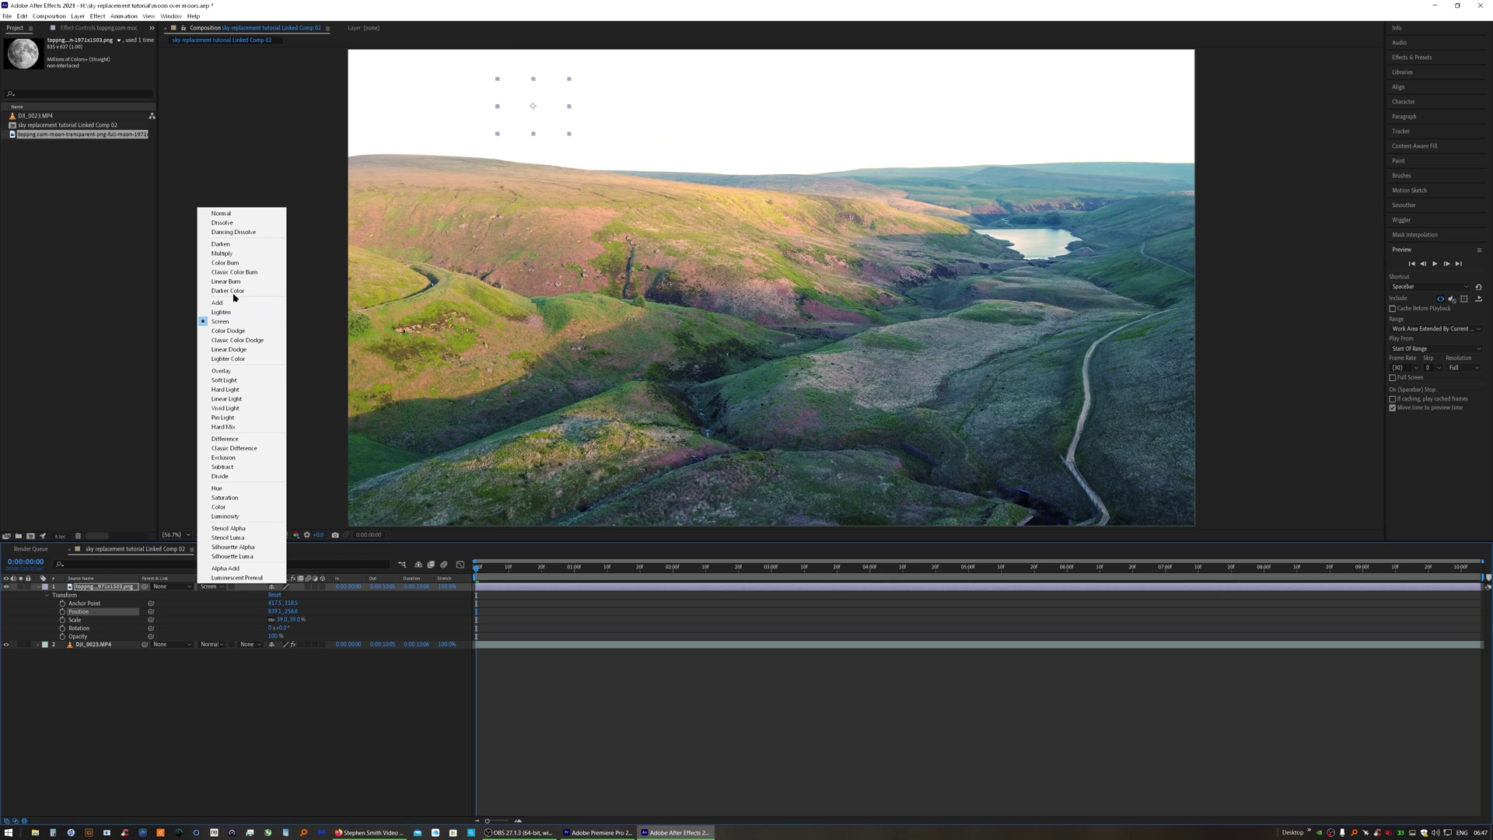
click(237, 244)
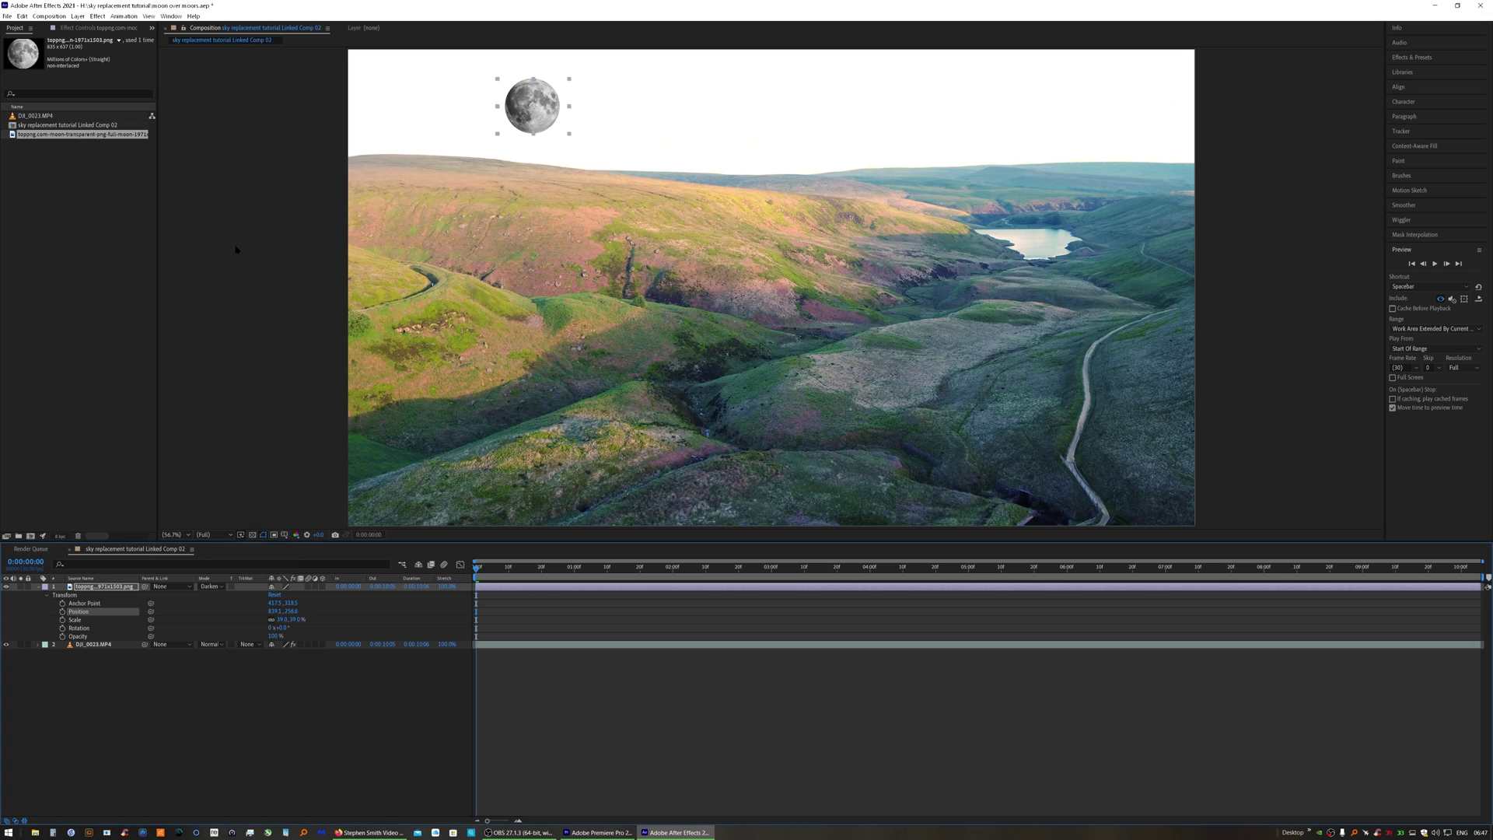
drag(275, 636, 247, 636)
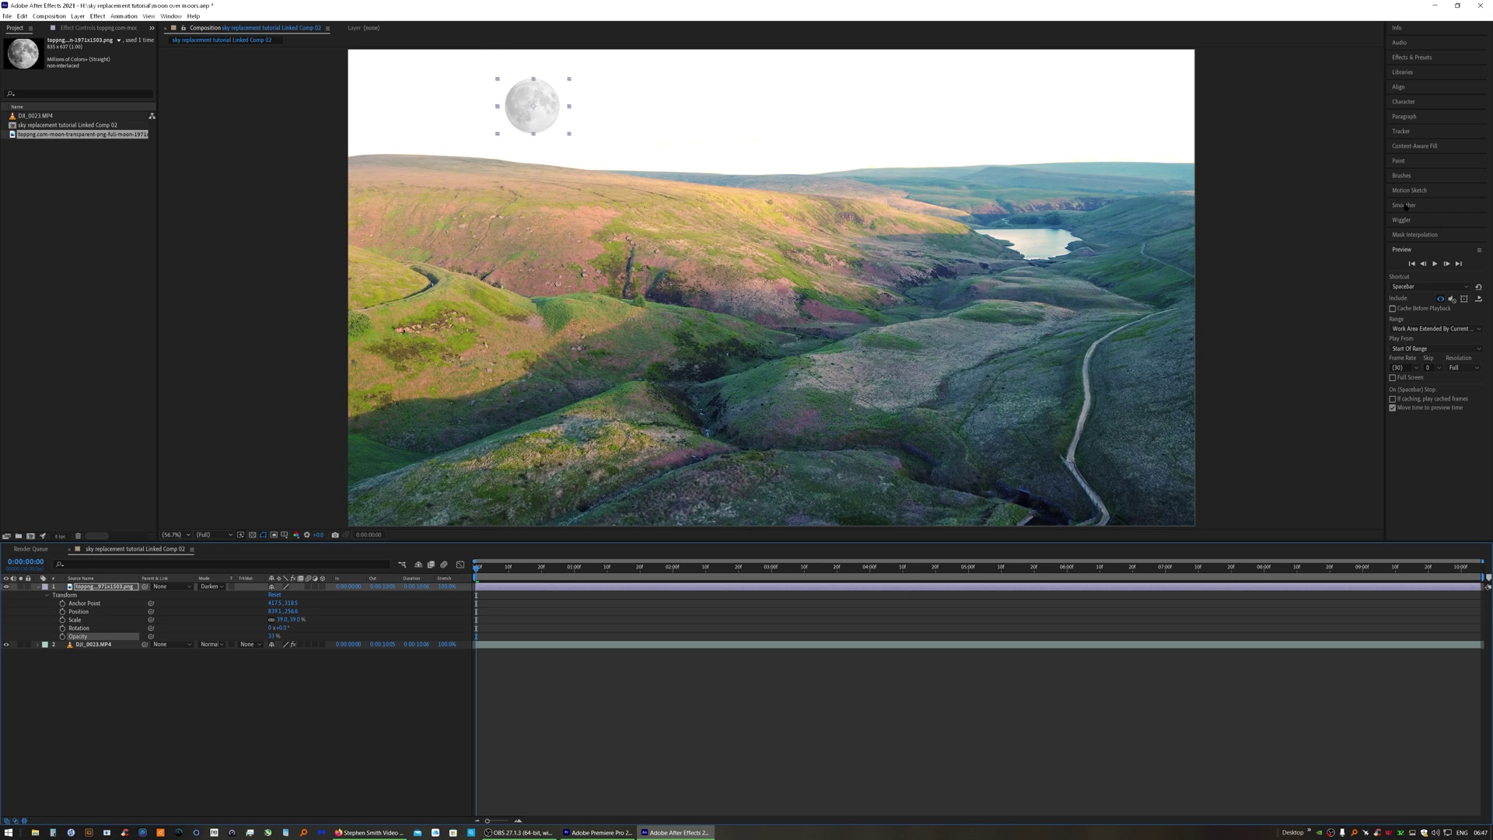
Track Motion on DJI_0023.MP4 with Track Point 1 on the distant horizon, analyzed forward.
click(1405, 131)
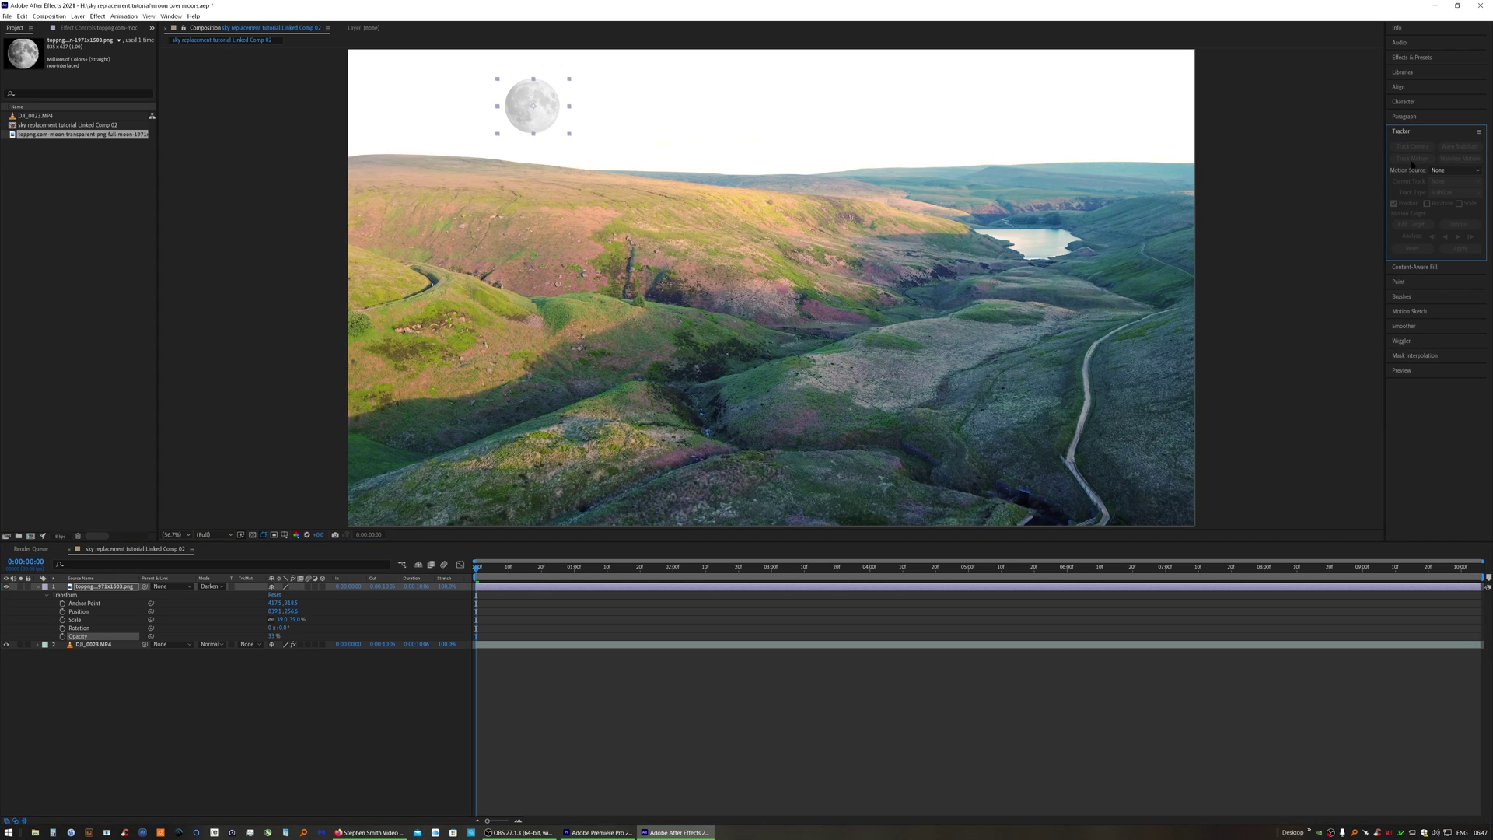
click(100, 644)
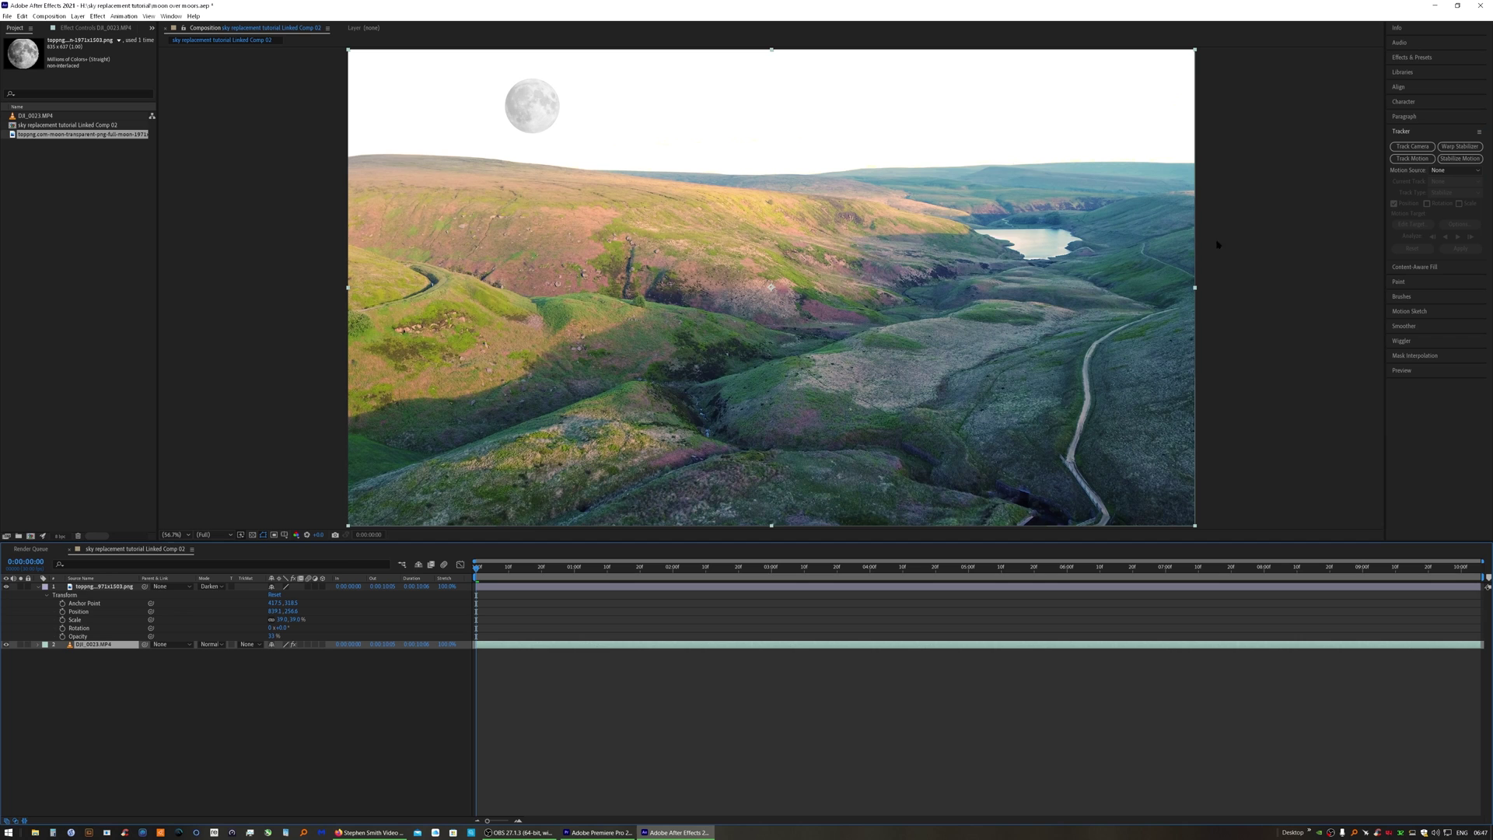
click(1432, 158)
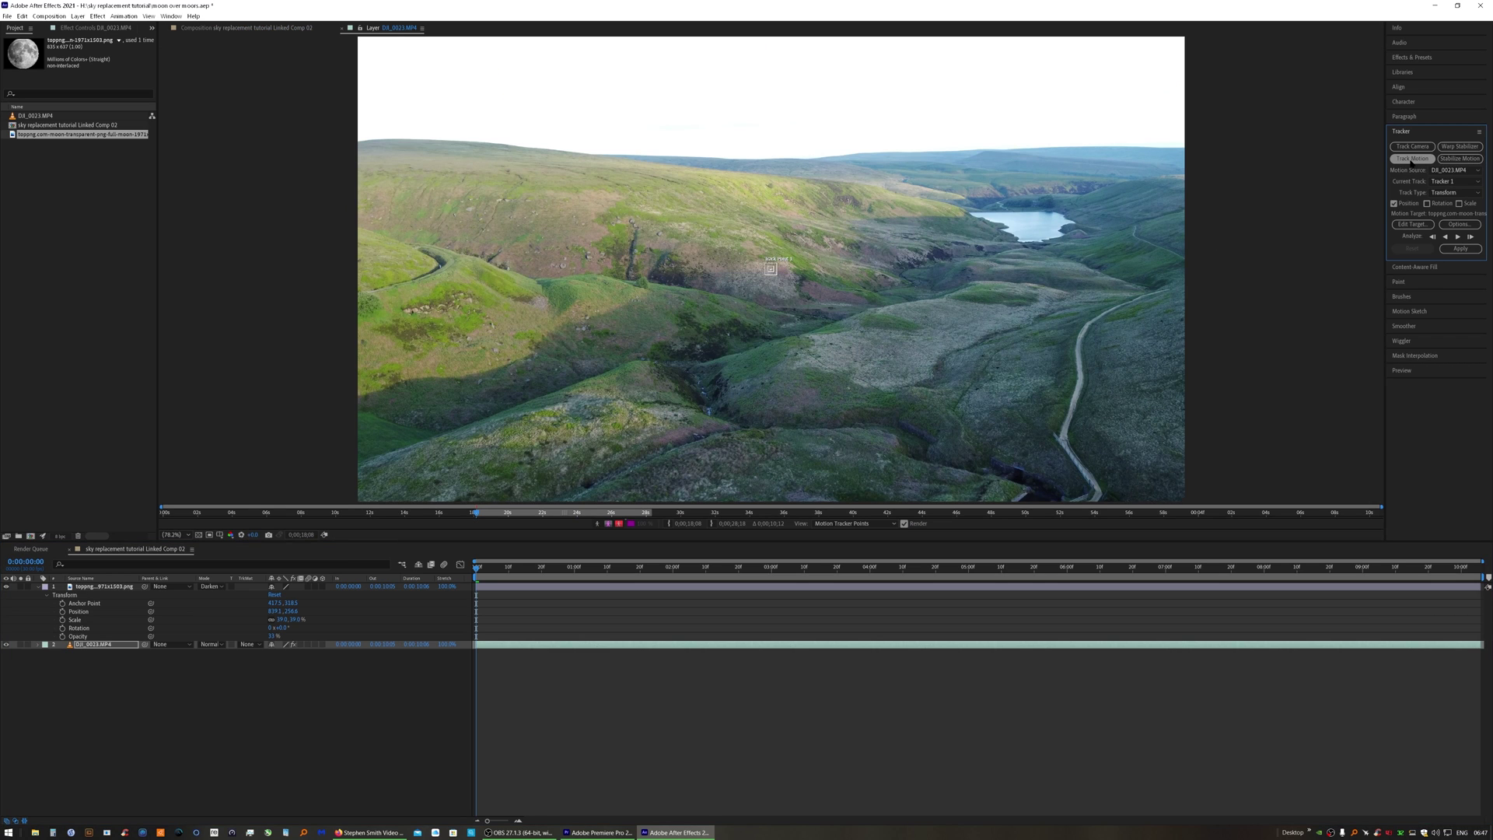
drag(770, 269, 495, 169)
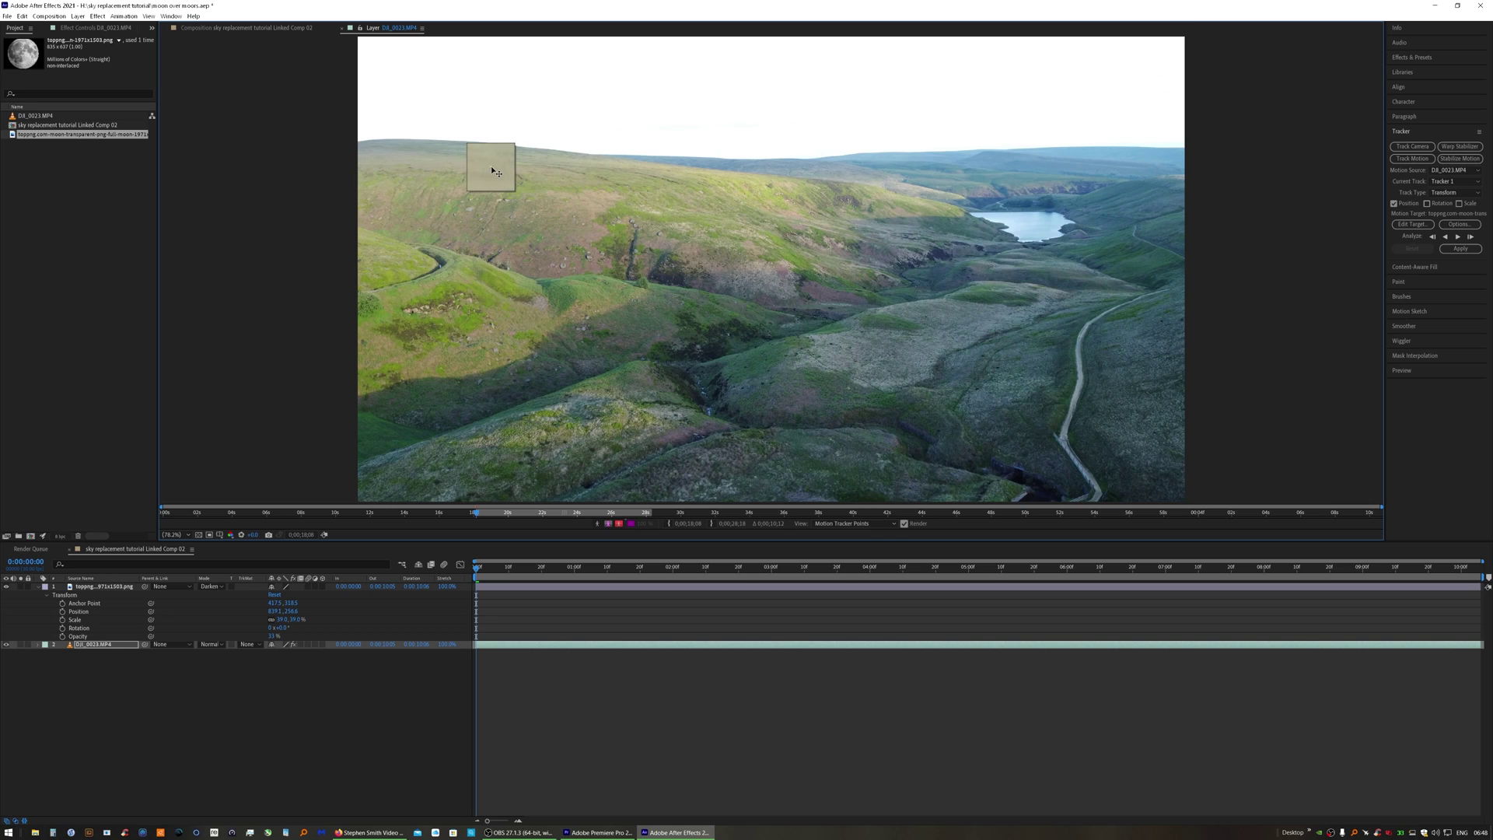
drag(492, 166, 577, 162)
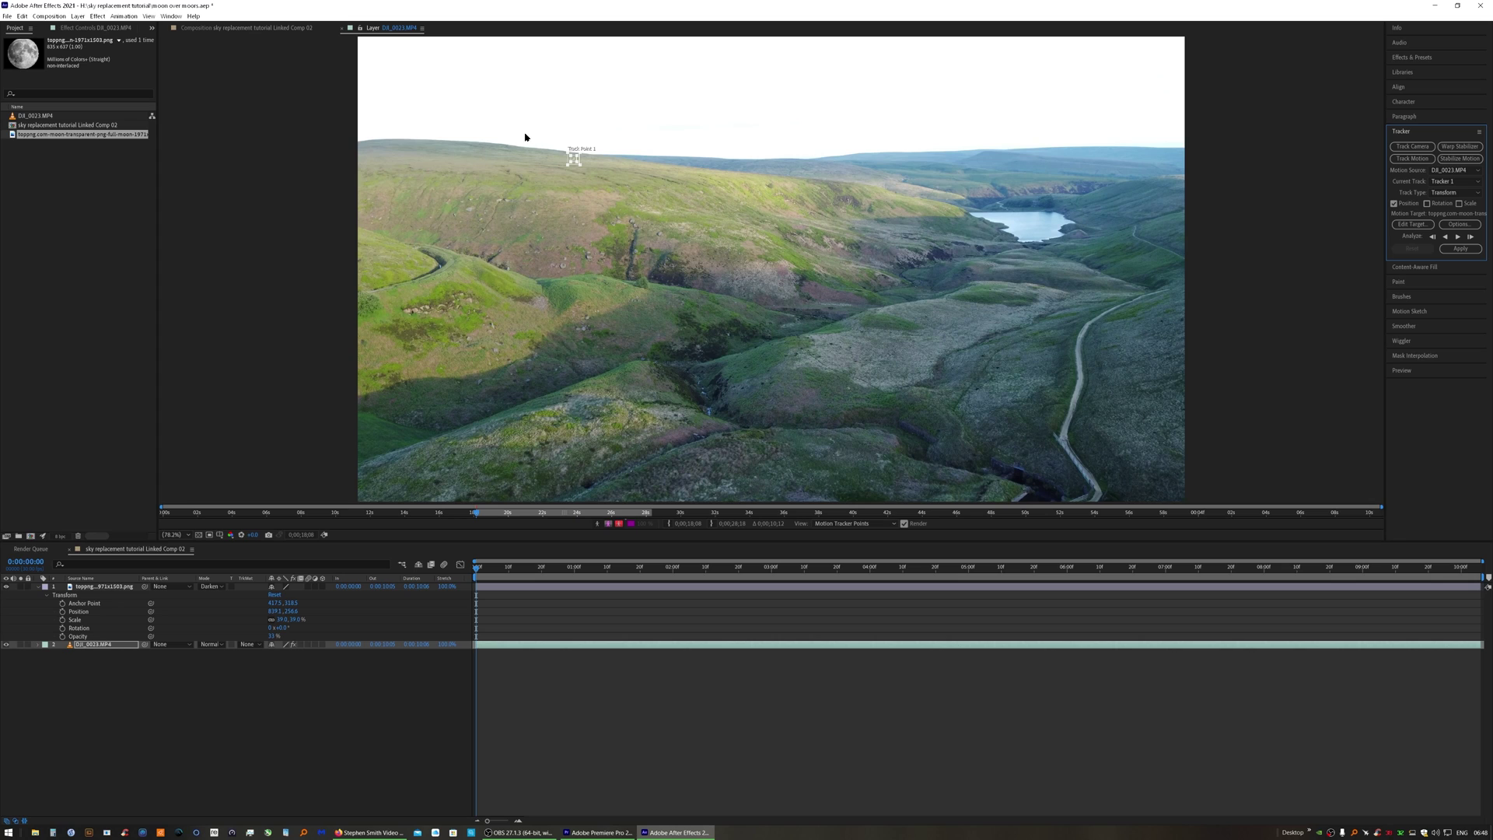
click(1458, 236)
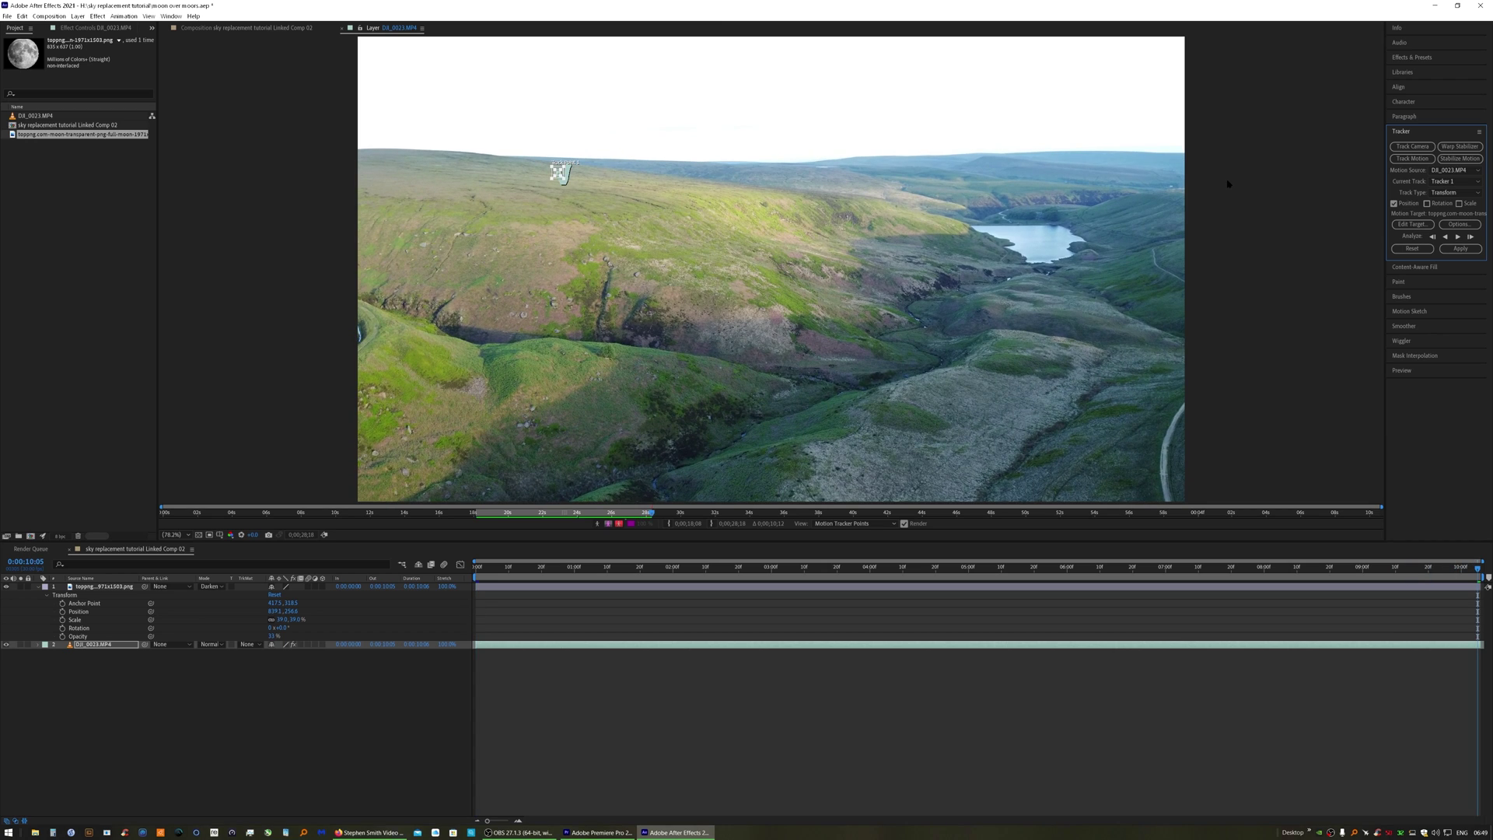
Make the moon layer the Edit Target, then apply the track in X and Y.
click(1408, 226)
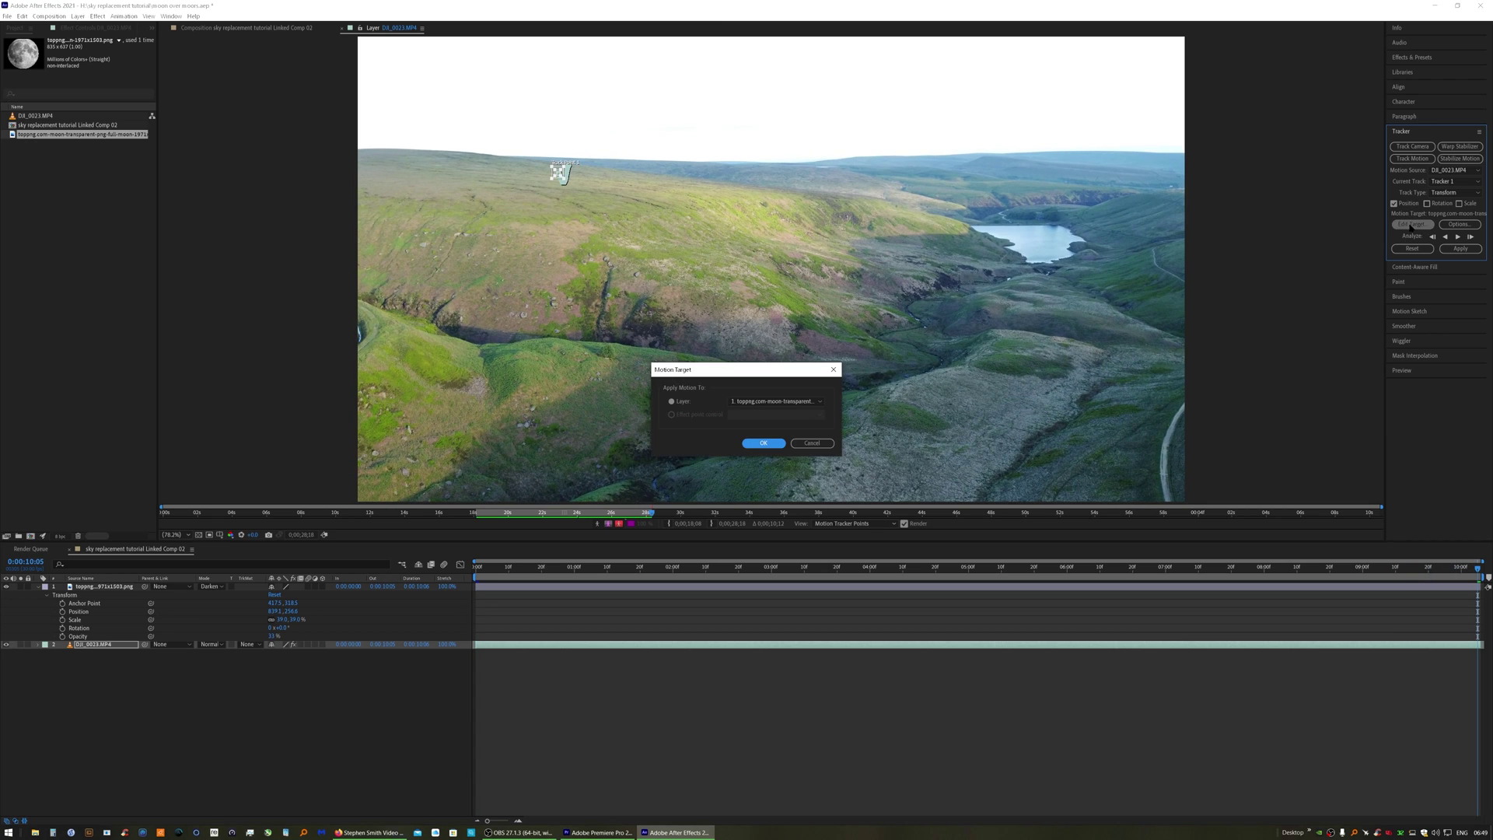
click(761, 444)
click(1458, 248)
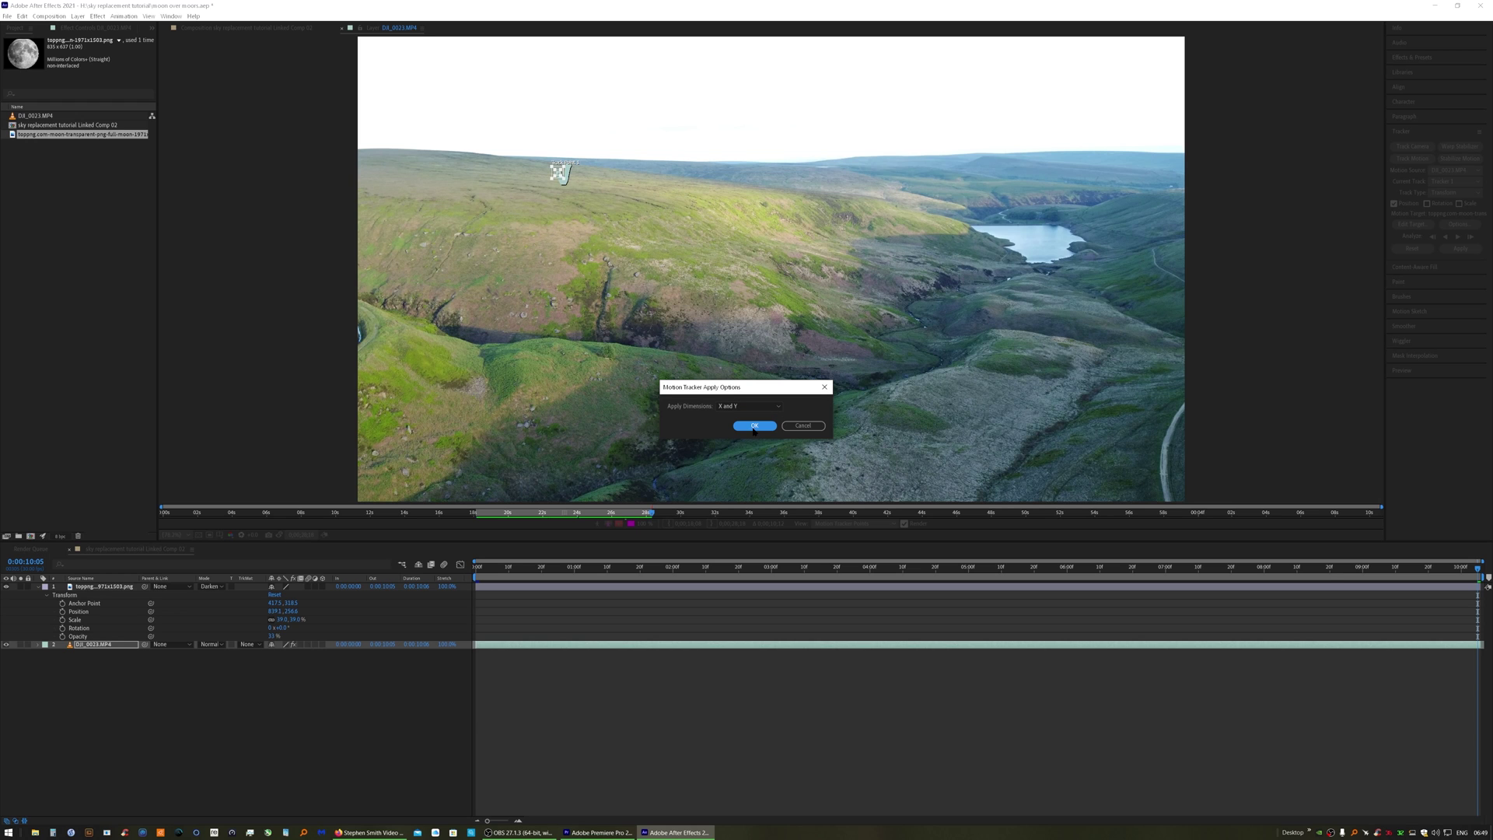
click(754, 426)
click(138, 612)
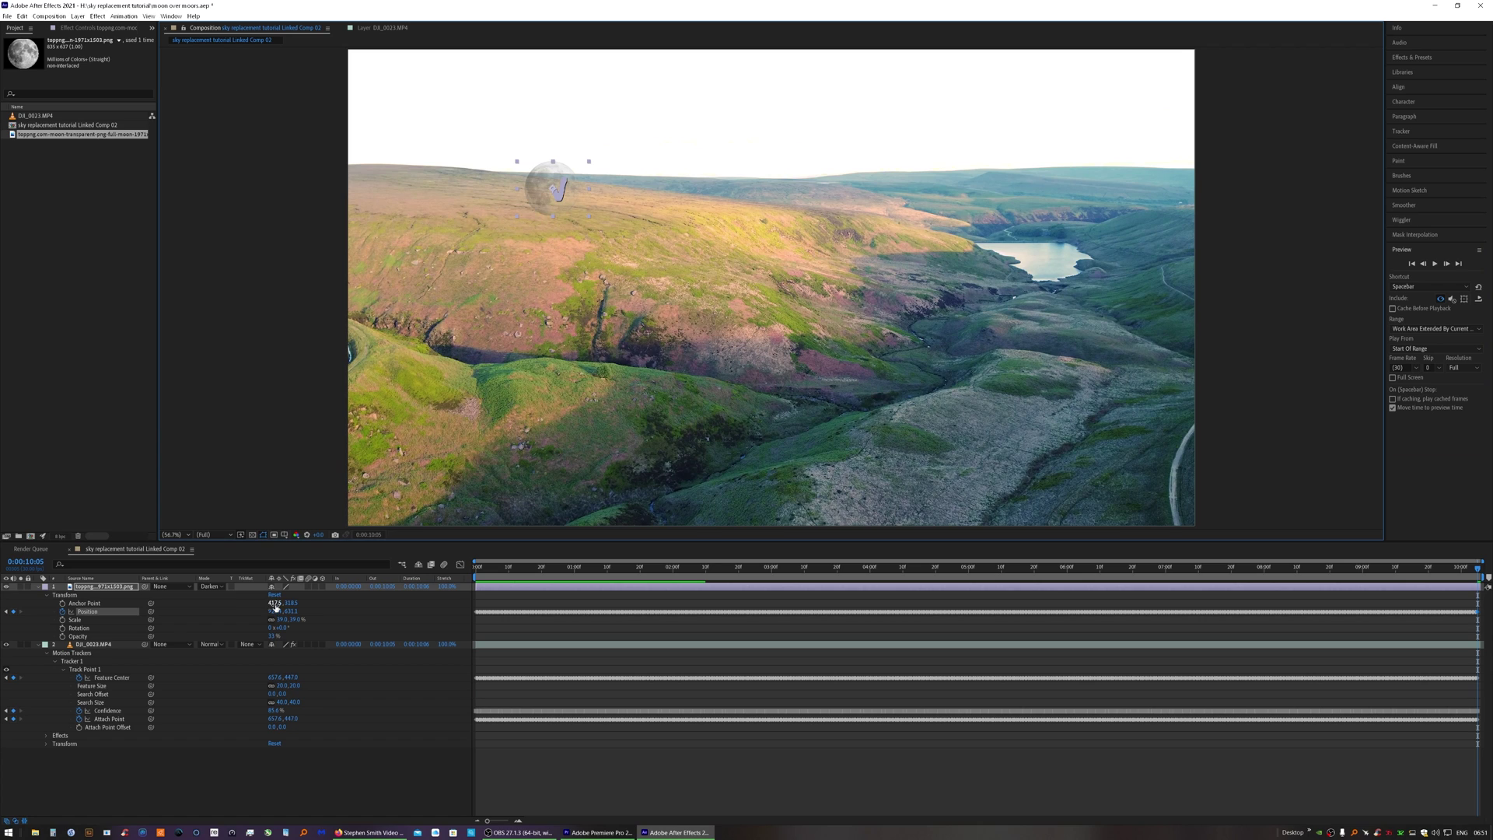
Offset the moon's Anchor Point to raise it into the sky, preview, and save the project.
drag(271, 602, 556, 667)
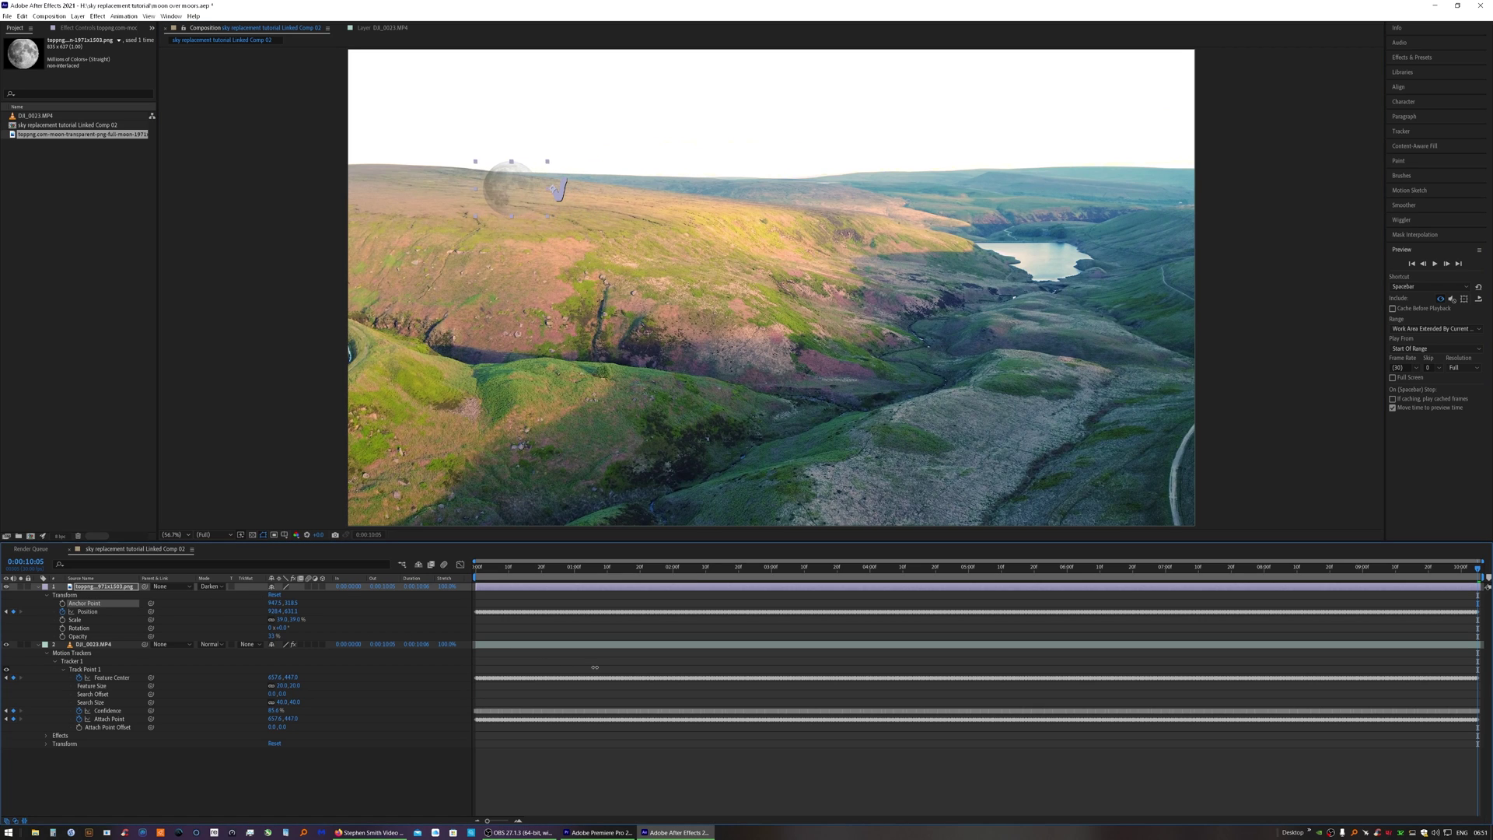
drag(293, 606, 678, 678)
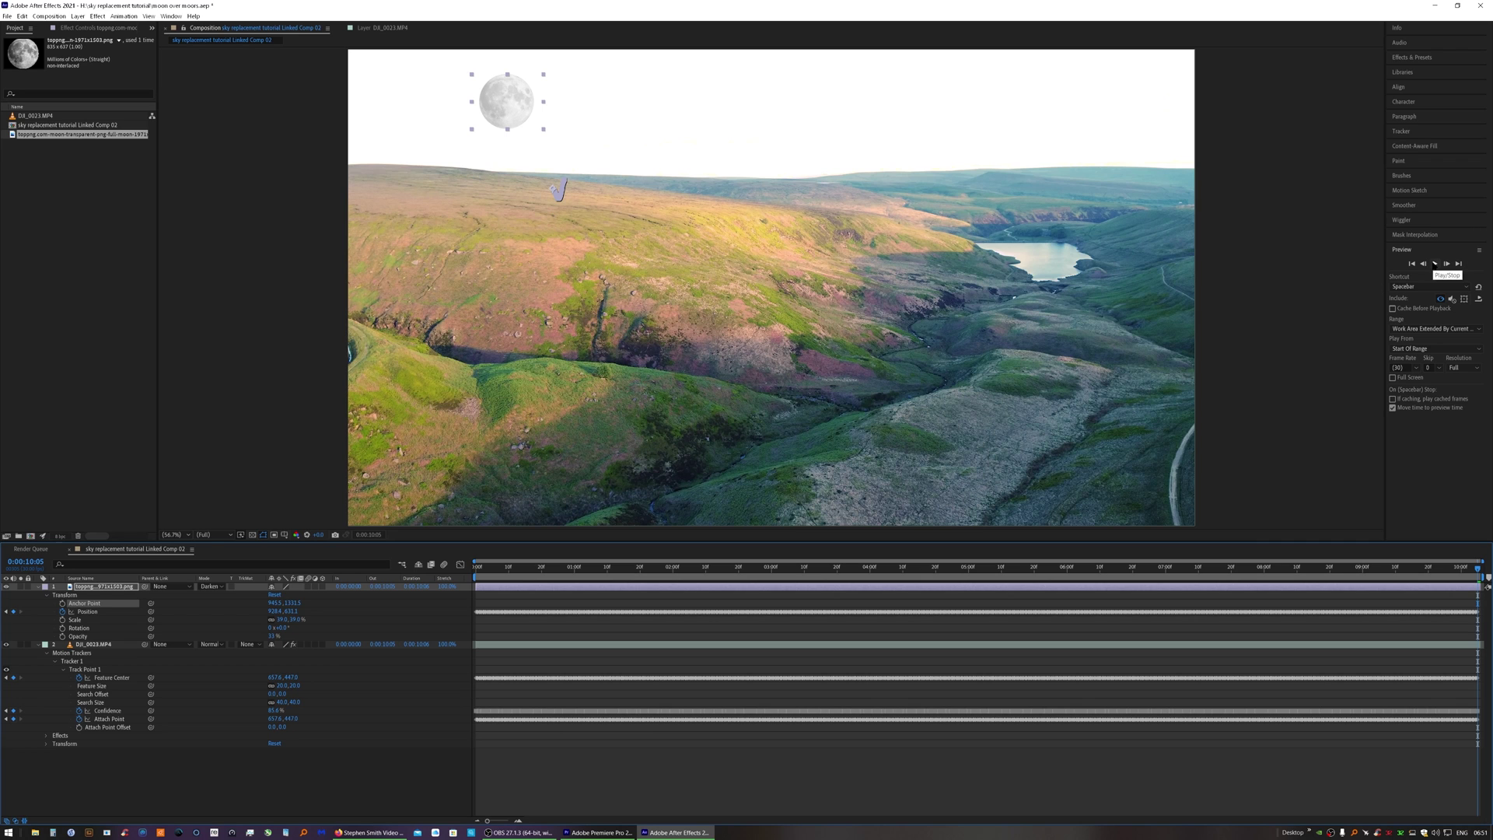
click(1435, 264)
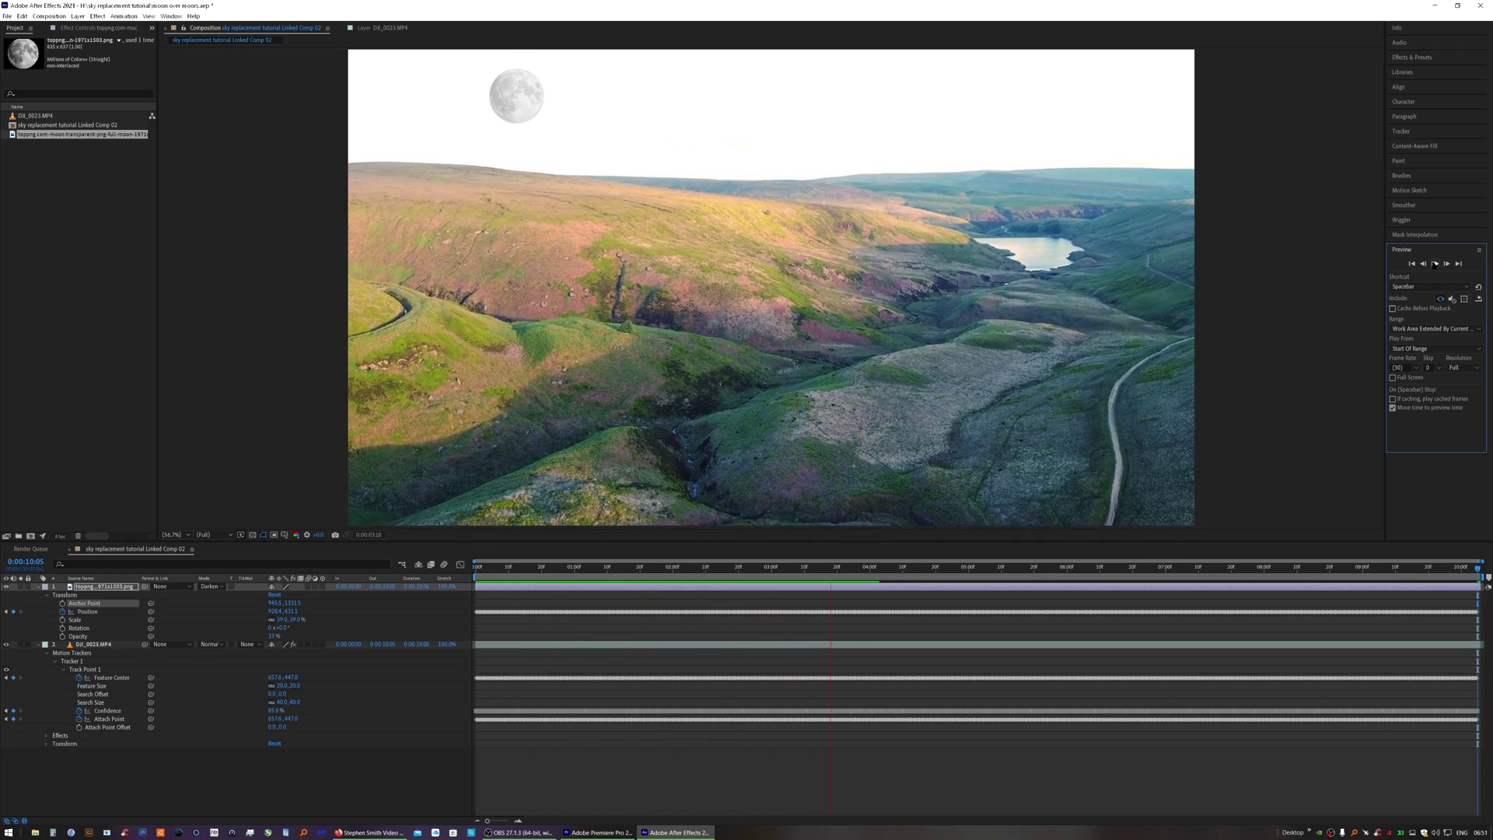
click(6, 16)
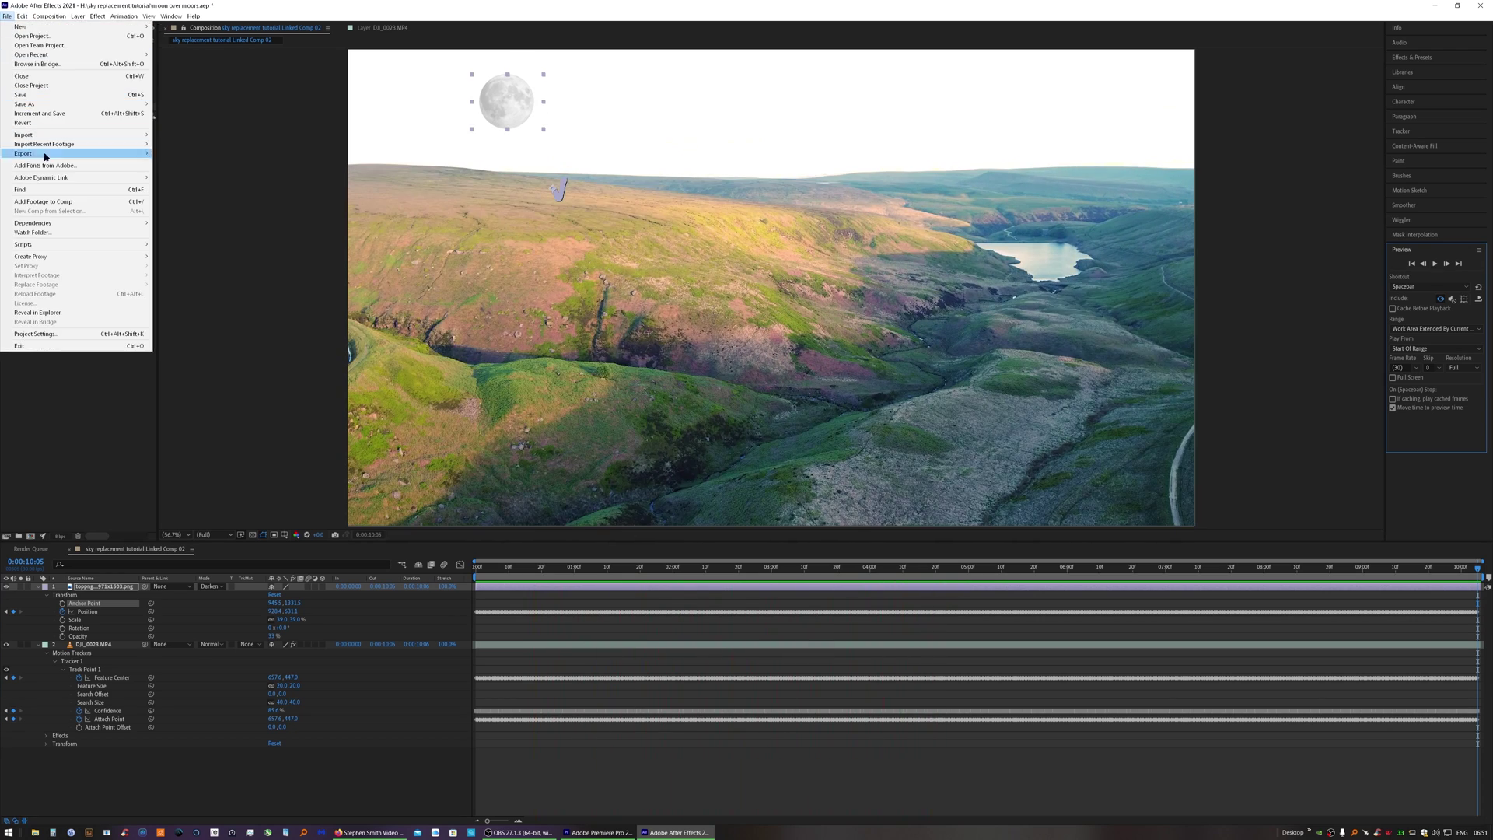
click(36, 95)
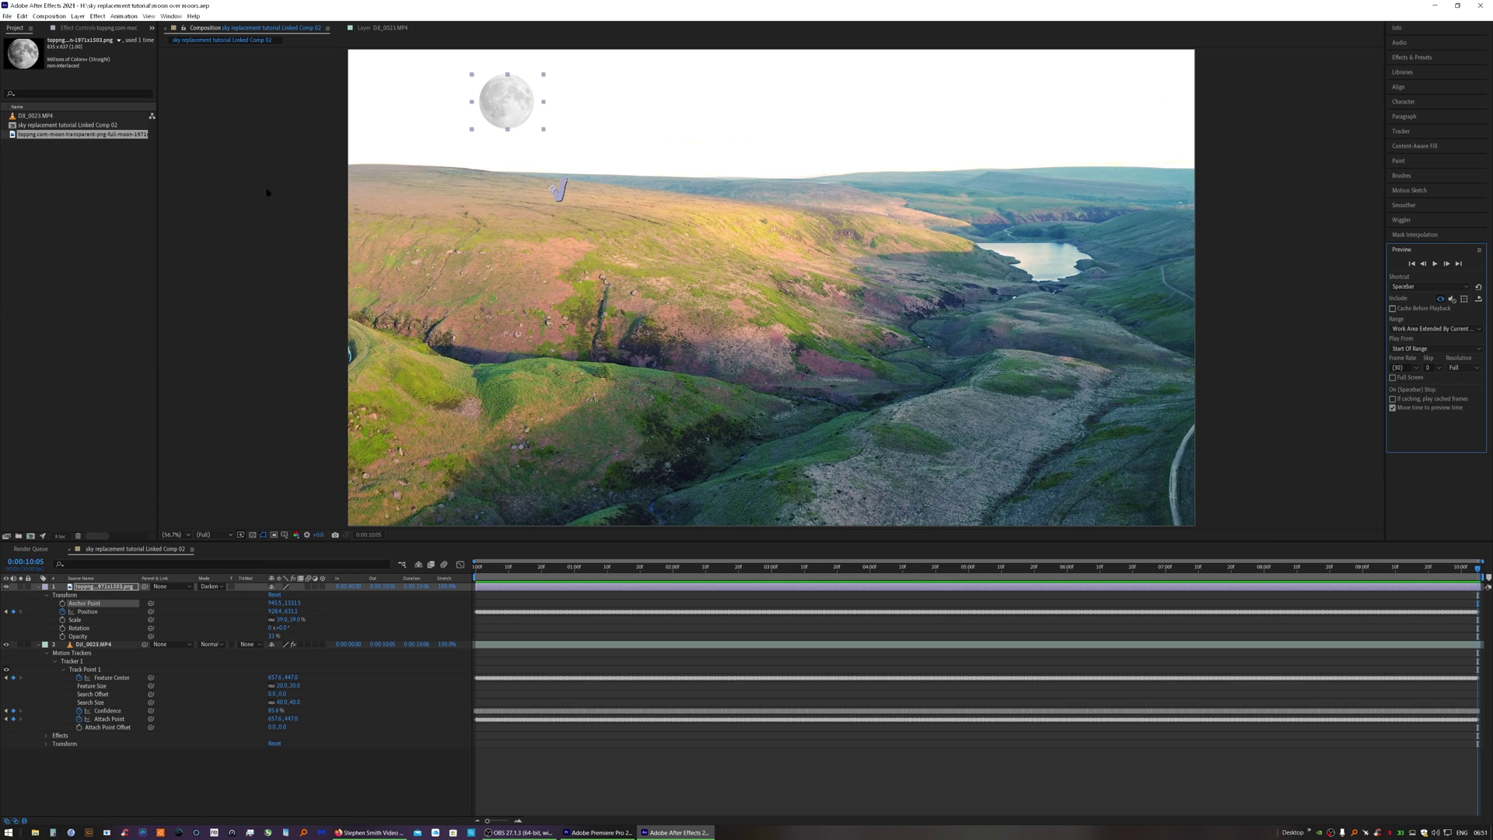
Close After Effects and play the Premiere sequence to review the tracked moon clip.
click(1481, 7)
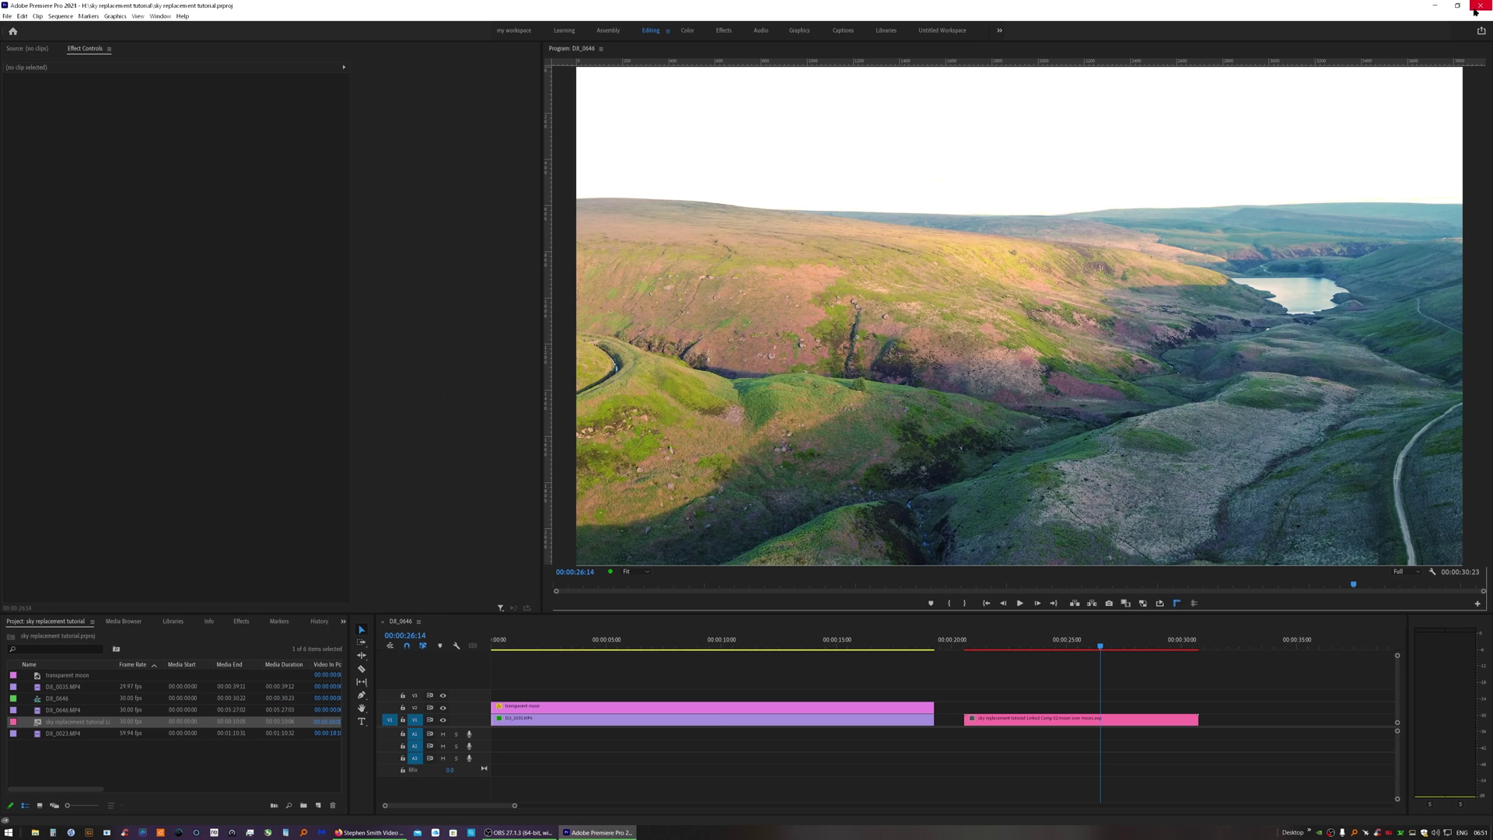
click(1039, 642)
click(1020, 602)
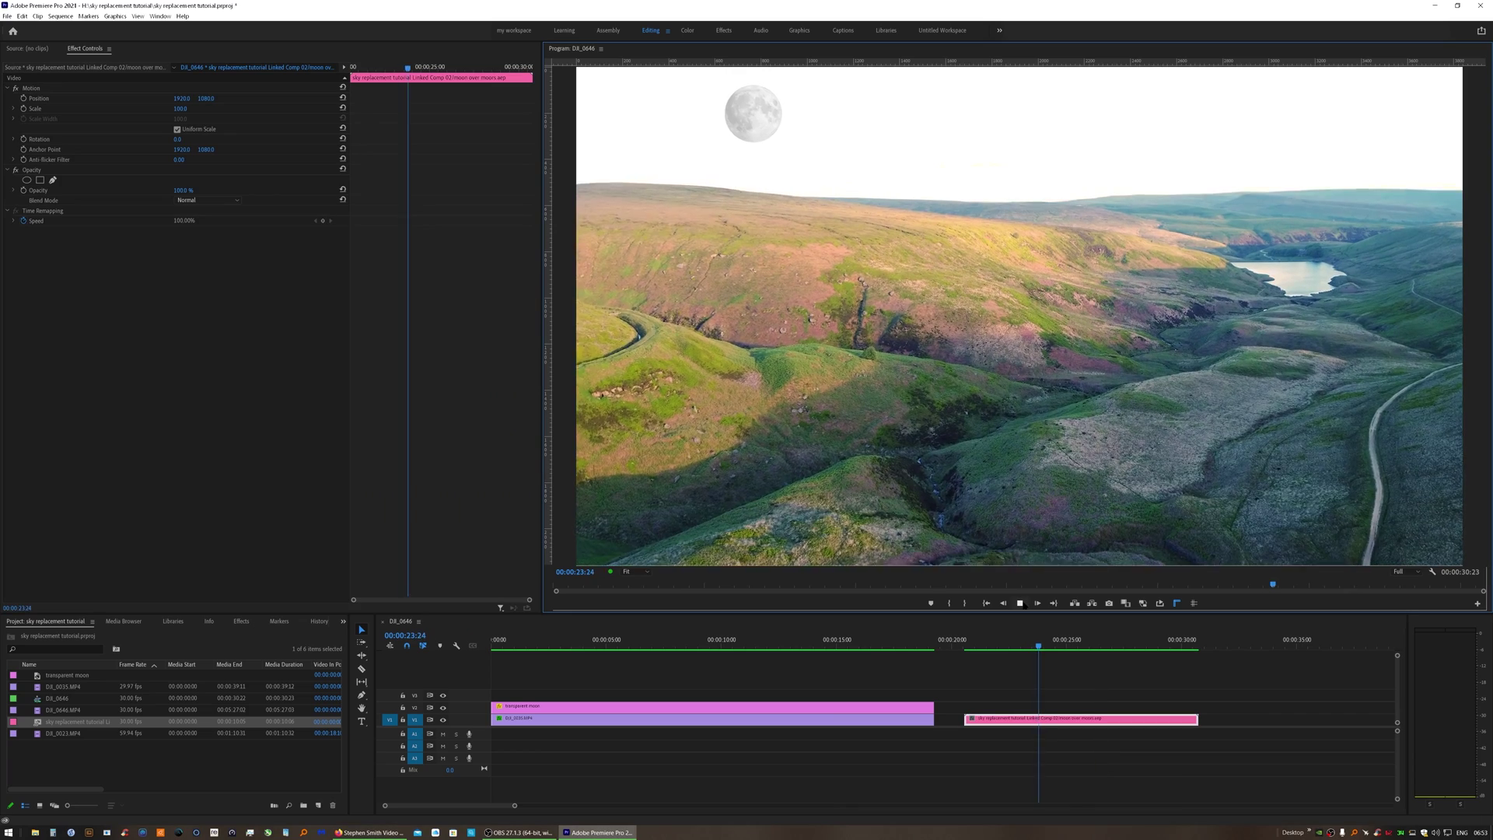